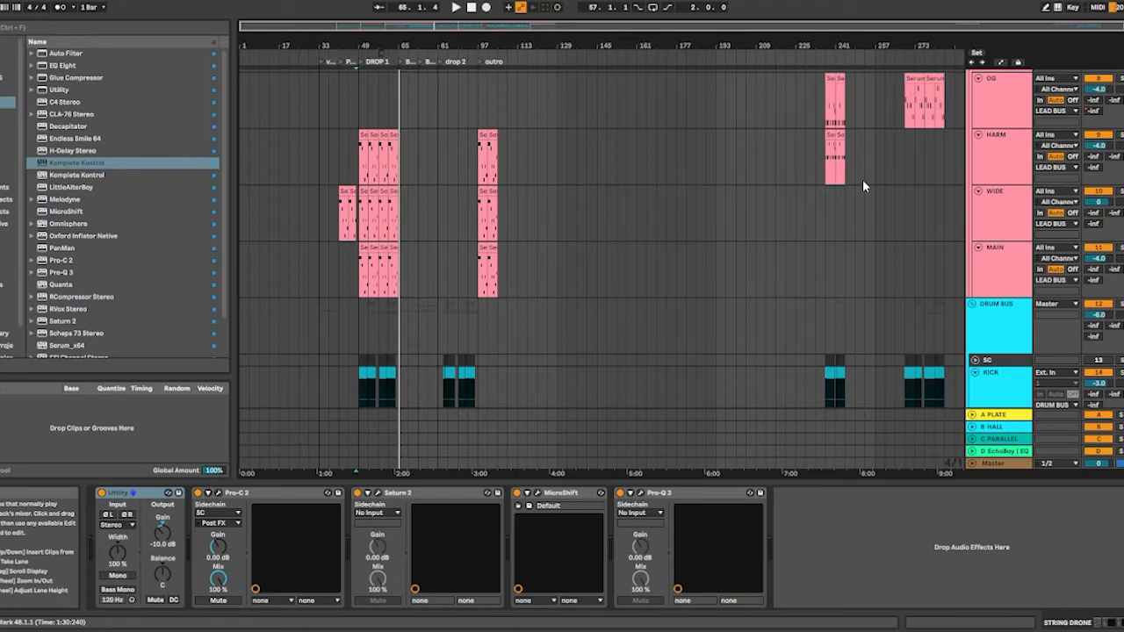
Play the separate section at the far end of the arrangement from bar 267 and stop around bar 275.
scroll(865, 184, "up", 5)
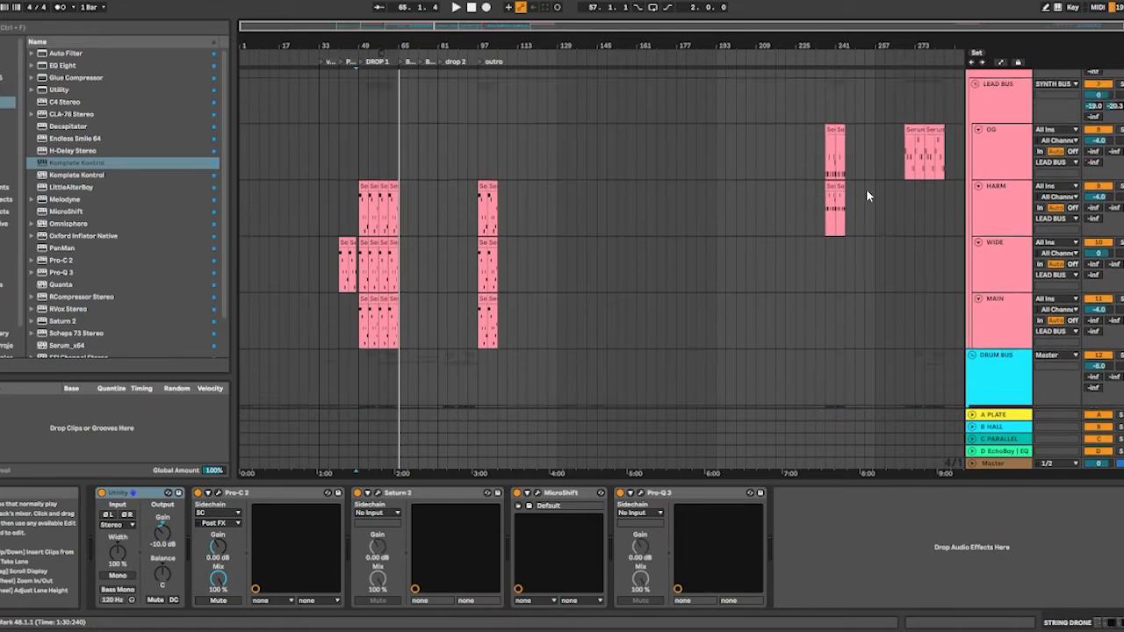
scroll(866, 189, "down", 4)
scroll(866, 188, "down", 8)
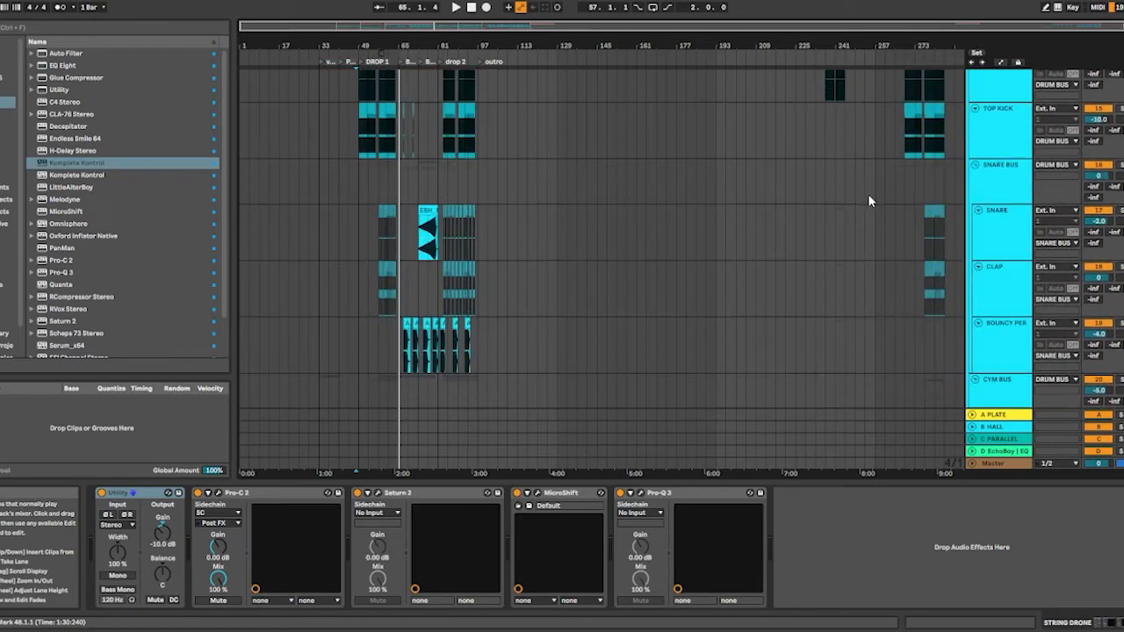
scroll(878, 197, "up", 2)
scroll(908, 182, "up", 6)
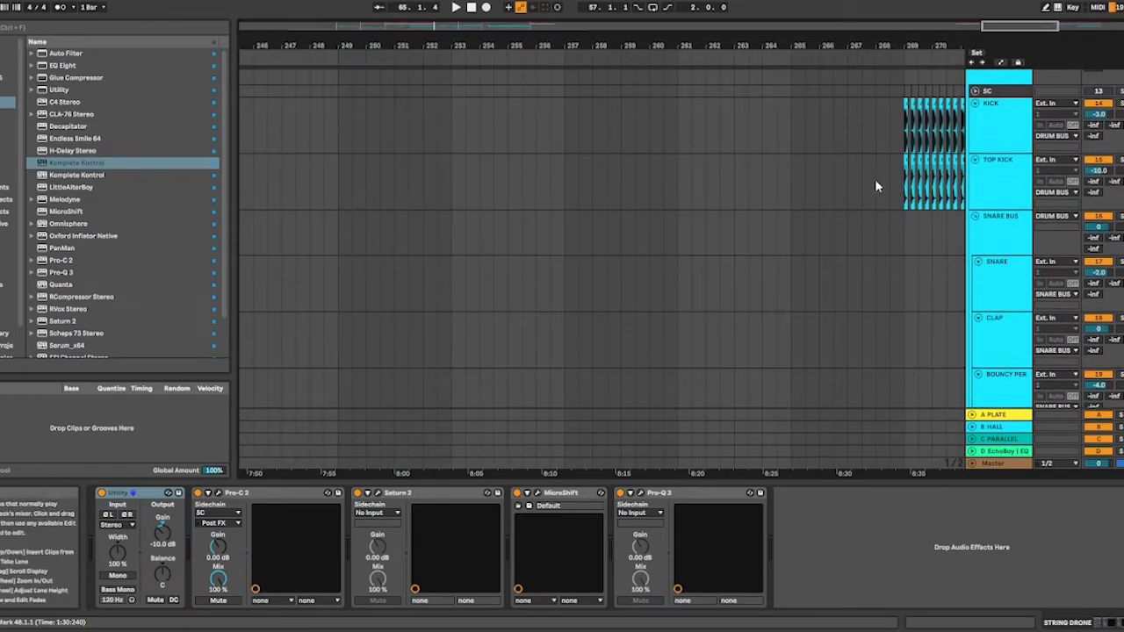
scroll(881, 192, "down", 8)
scroll(874, 202, "up", 3)
left_click(848, 200)
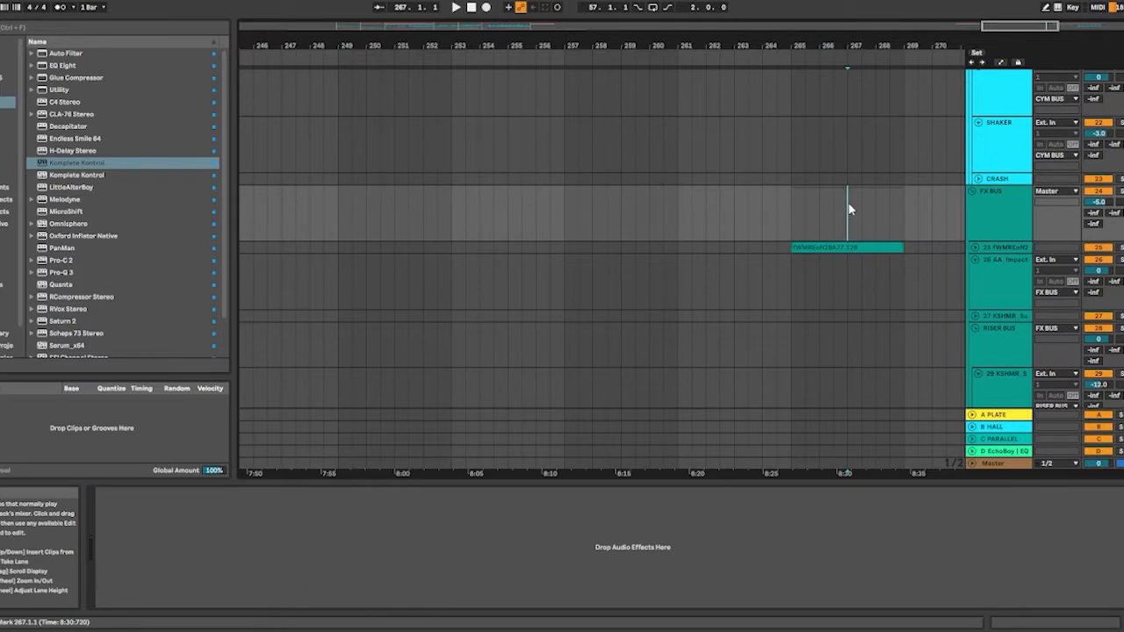
key("space")
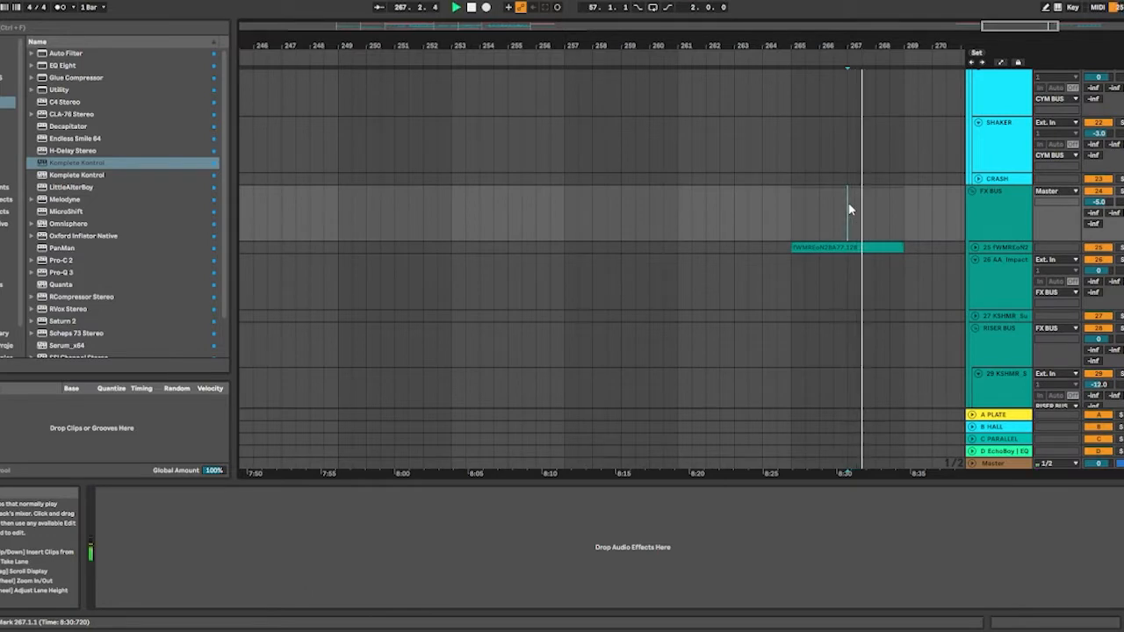
scroll(868, 200, "up", 5)
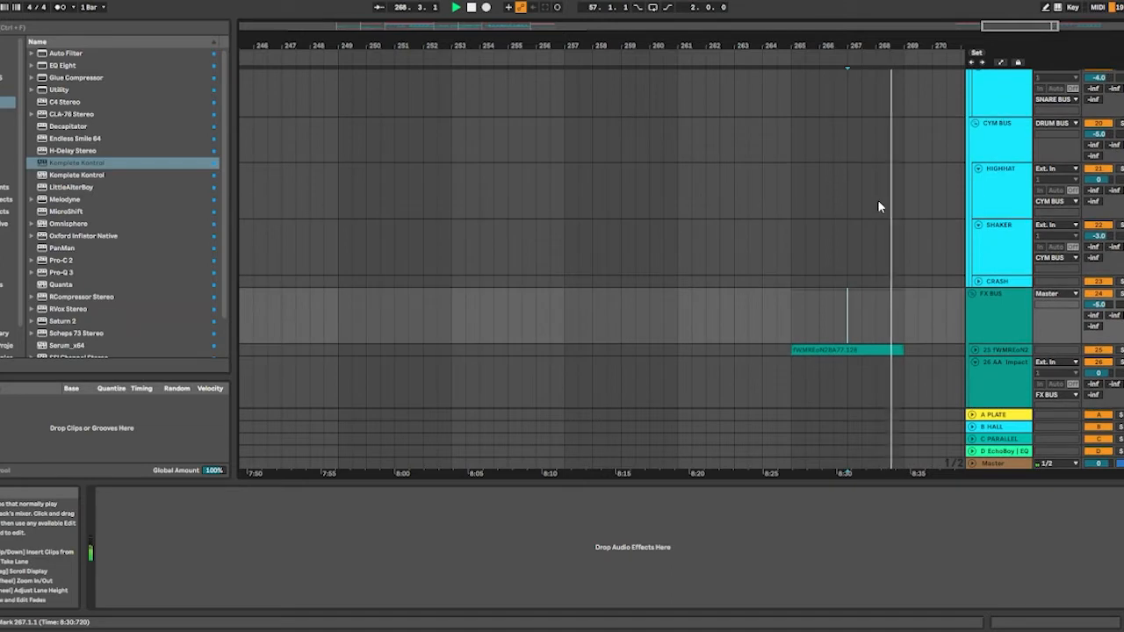
key("w")
left_click_drag(796, 238, 773, 244)
scroll(941, 230, "up", 2)
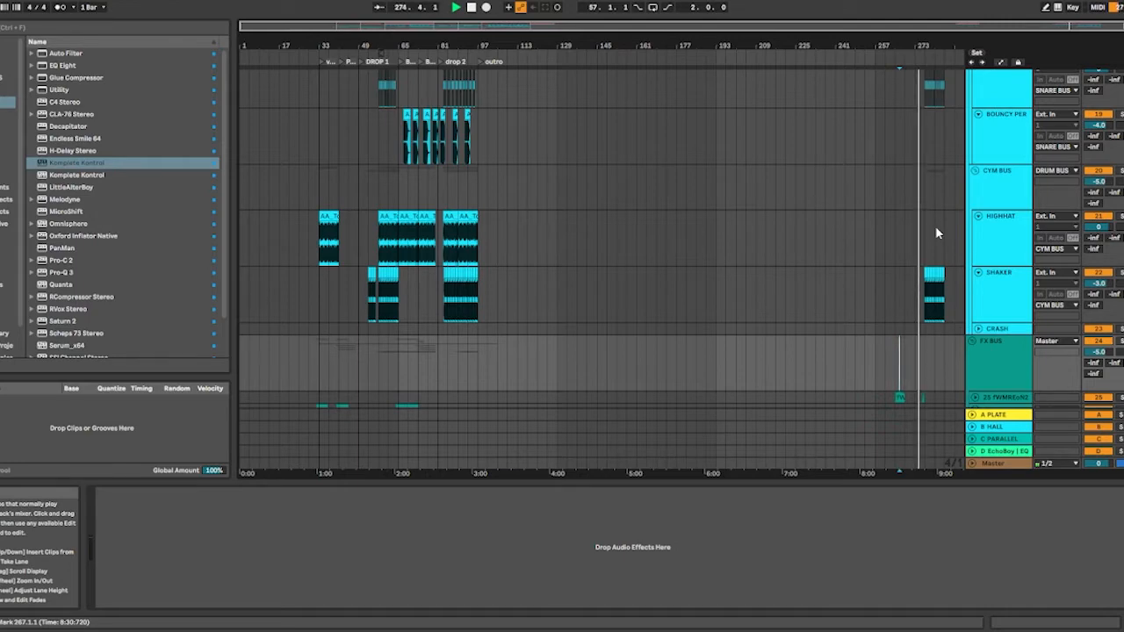
key("space")
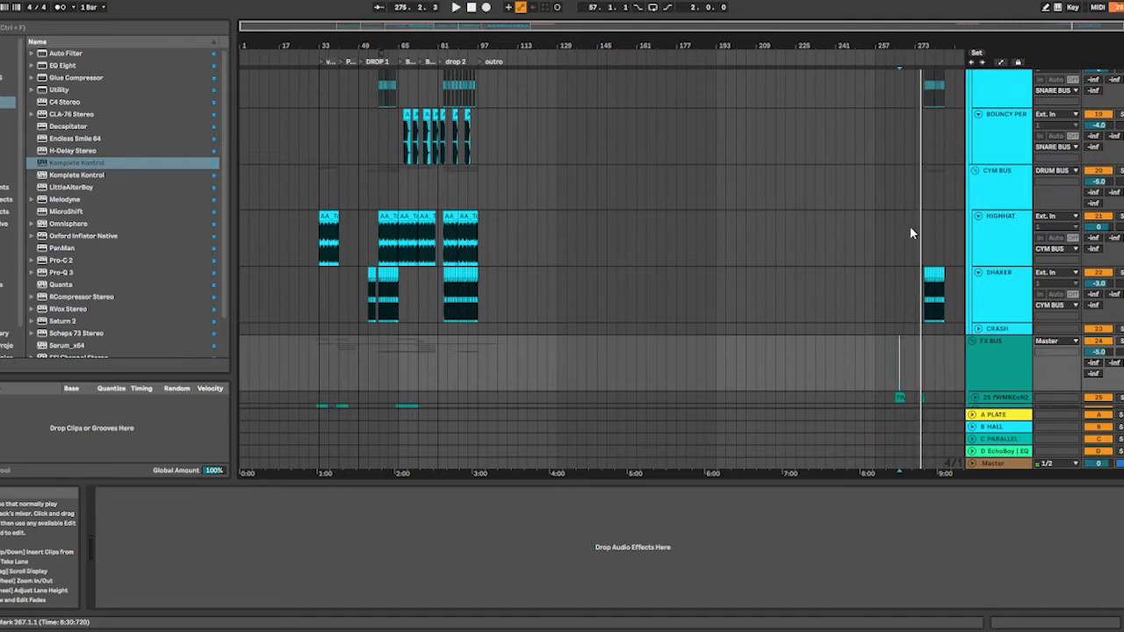
Look over the clip layout of the drum, FX, riser, atmosphere and lead tracks across the arrangement.
scroll(914, 220, "down", 5)
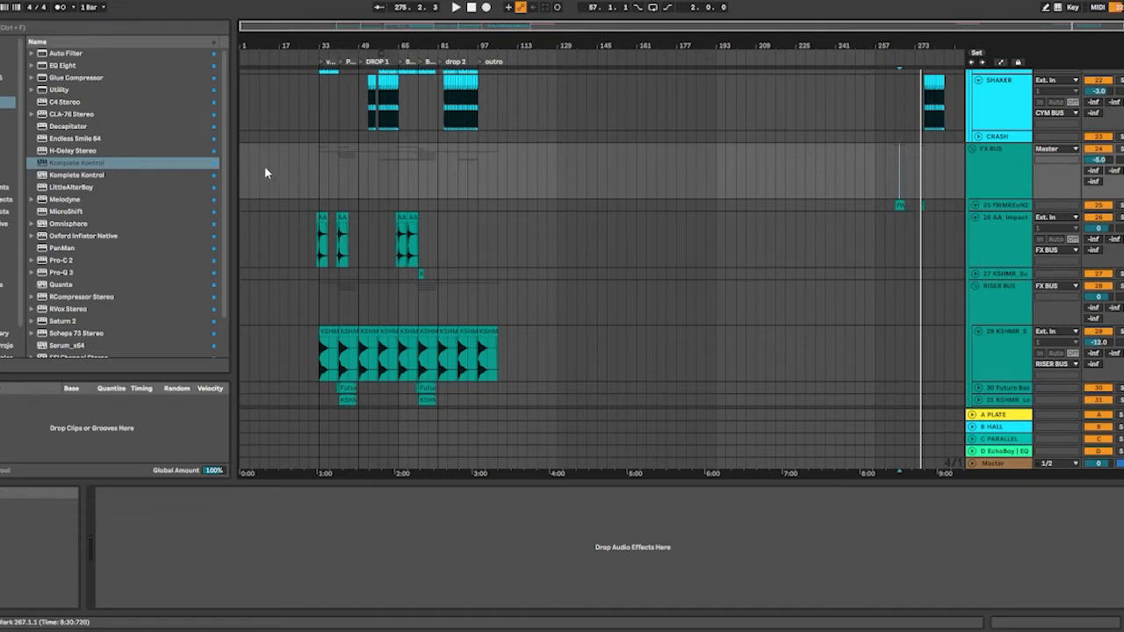
scroll(306, 153, "down", 3)
scroll(306, 153, "down", 3)
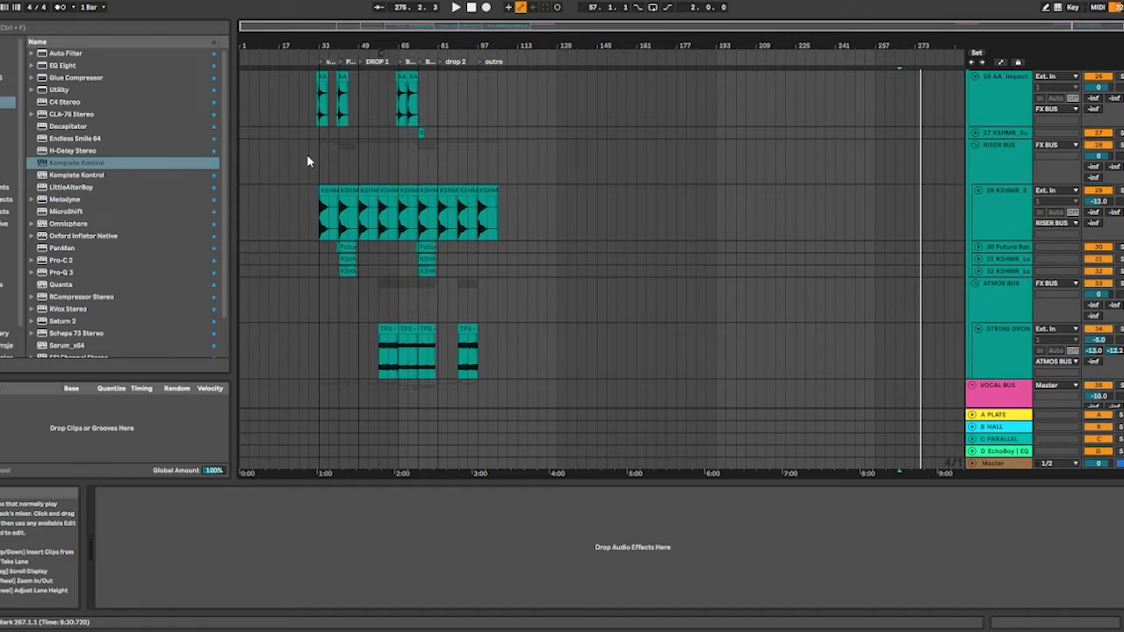
scroll(710, 211, "up", 5)
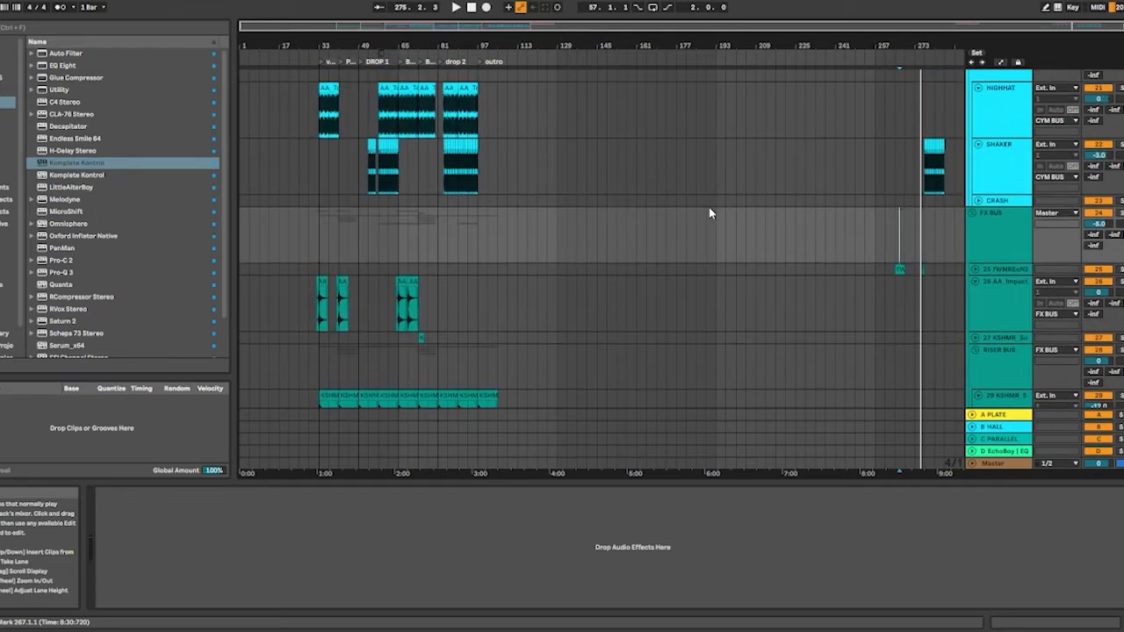
scroll(569, 209, "up", 1)
scroll(569, 209, "up", 8)
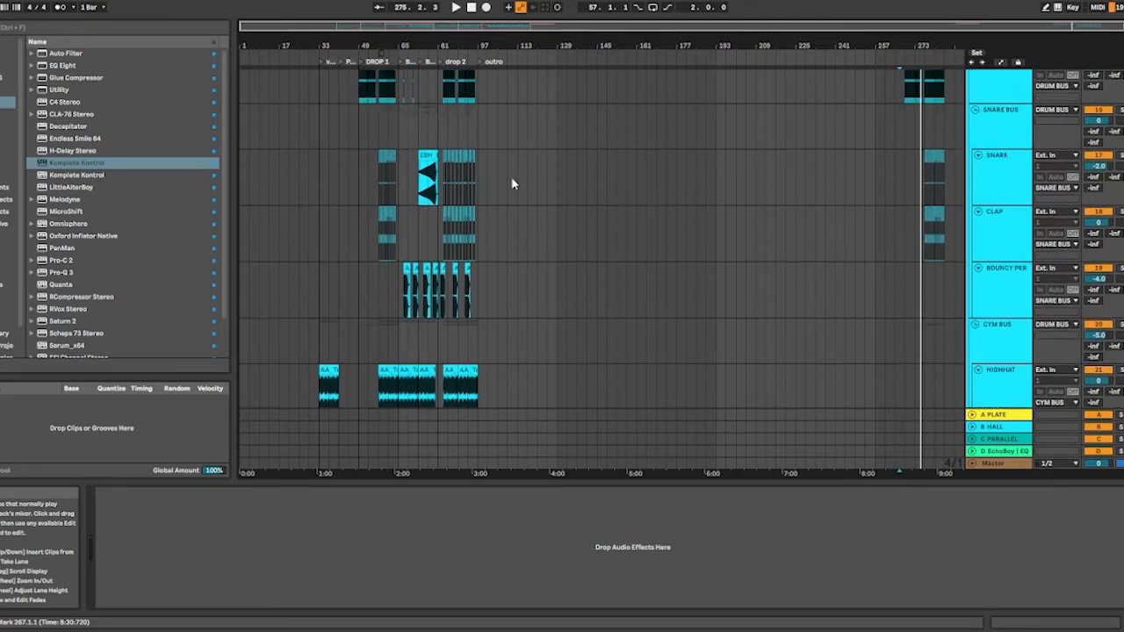
scroll(481, 174, "up", 6)
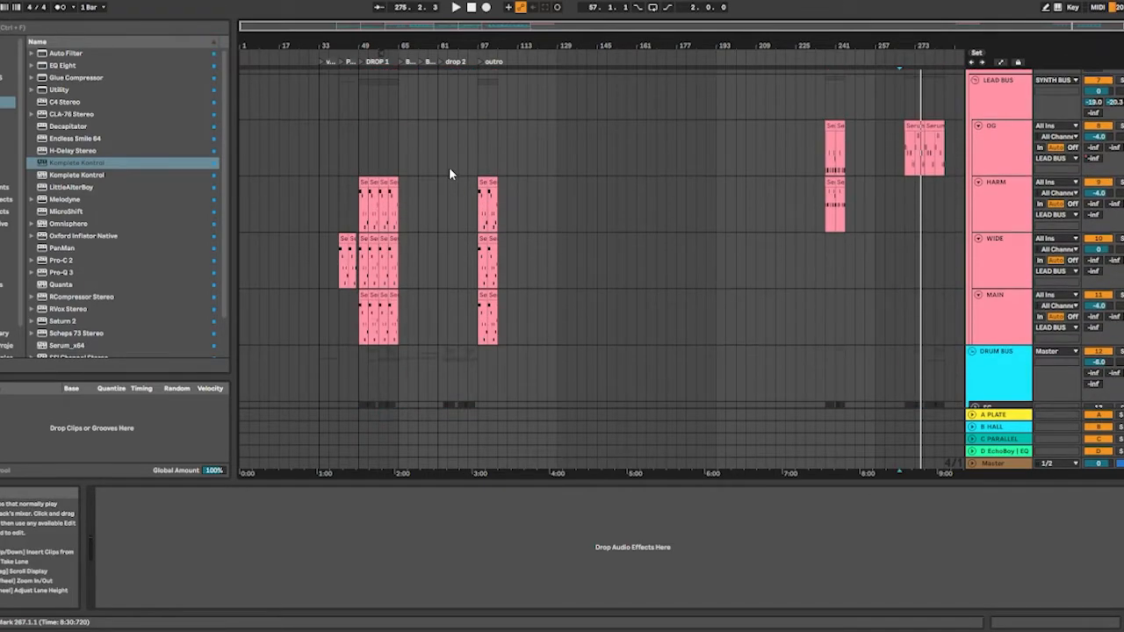
Solo the MAIN lead track and audition it from the start of DROP 1 at bar 49.
scroll(402, 283, "up", 5)
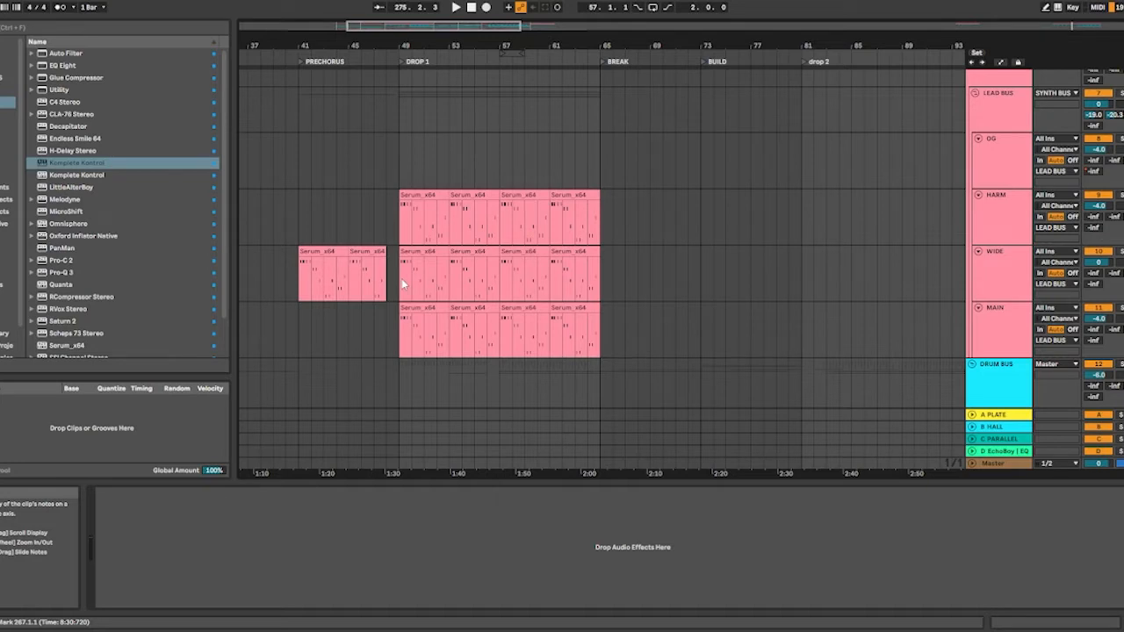
left_click(403, 283)
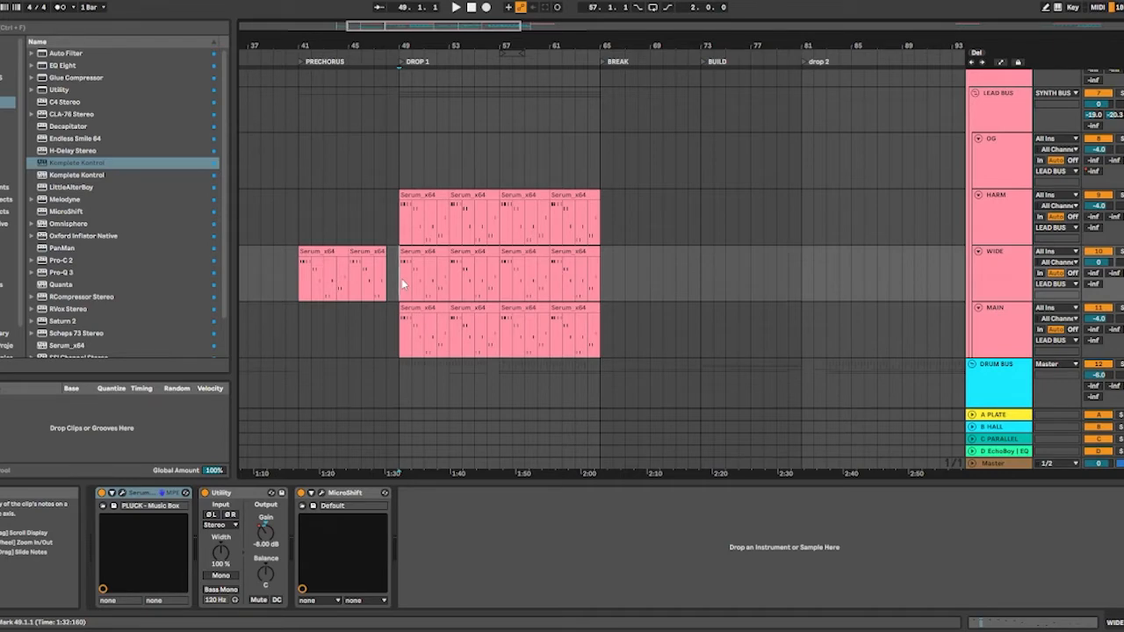
scroll(403, 284, "down", 3)
left_click(403, 255)
scroll(424, 251, "up", 3)
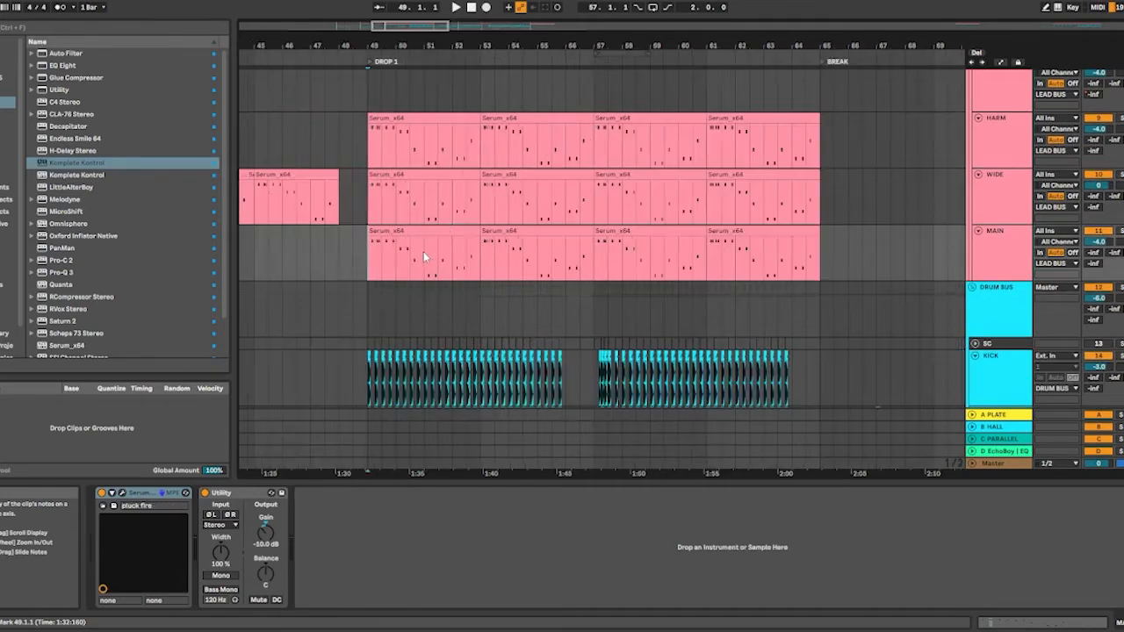
left_click(1121, 234)
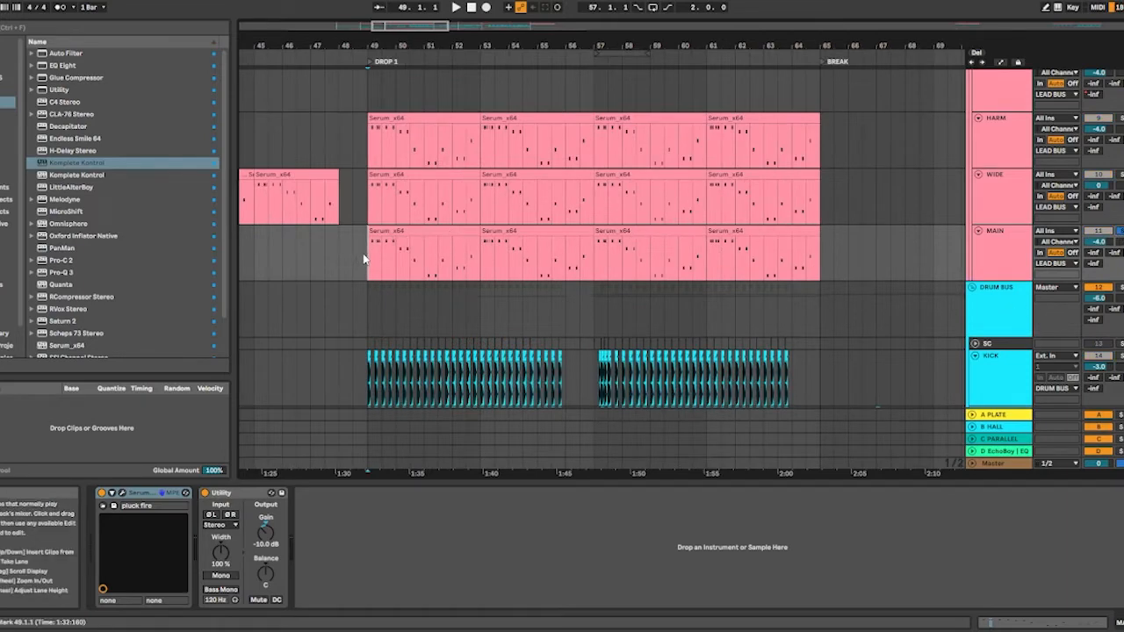
key("space")
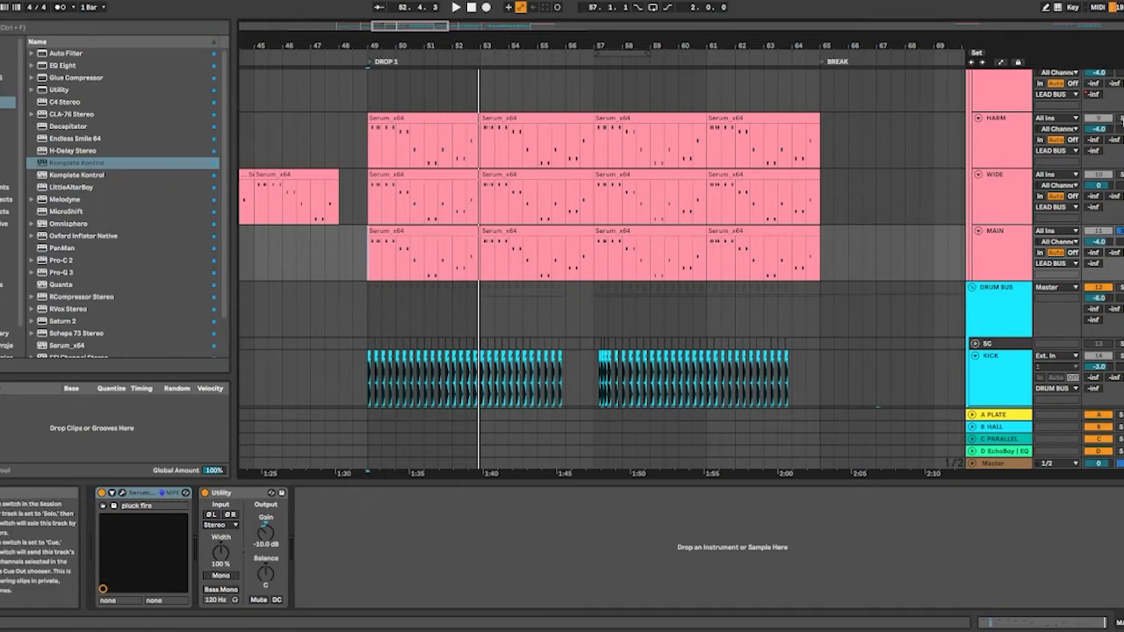
Audition the HARM lead in solo from bar 49, and play it together with the MAIN lead.
left_click_drag(369, 143, 810, 141)
left_click(405, 135)
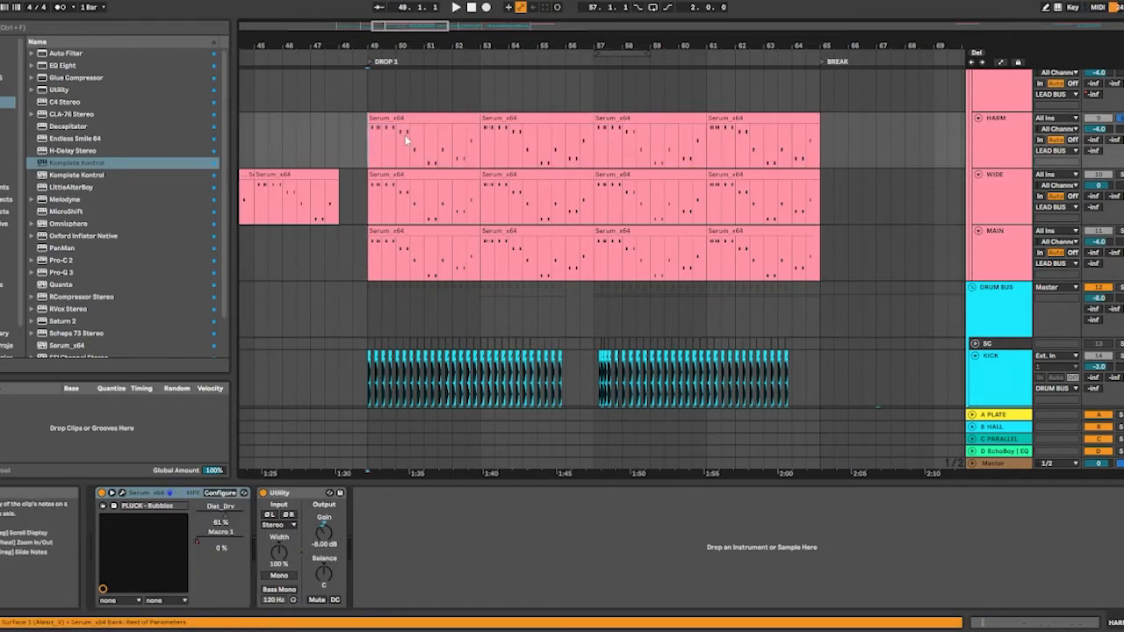
key("space")
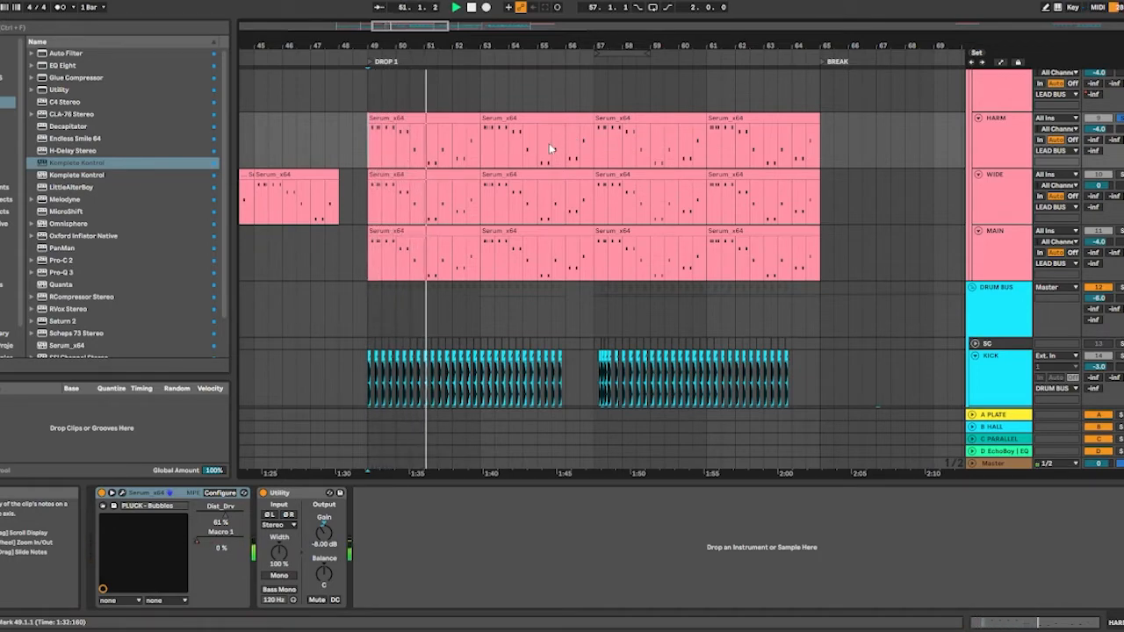
key("space")
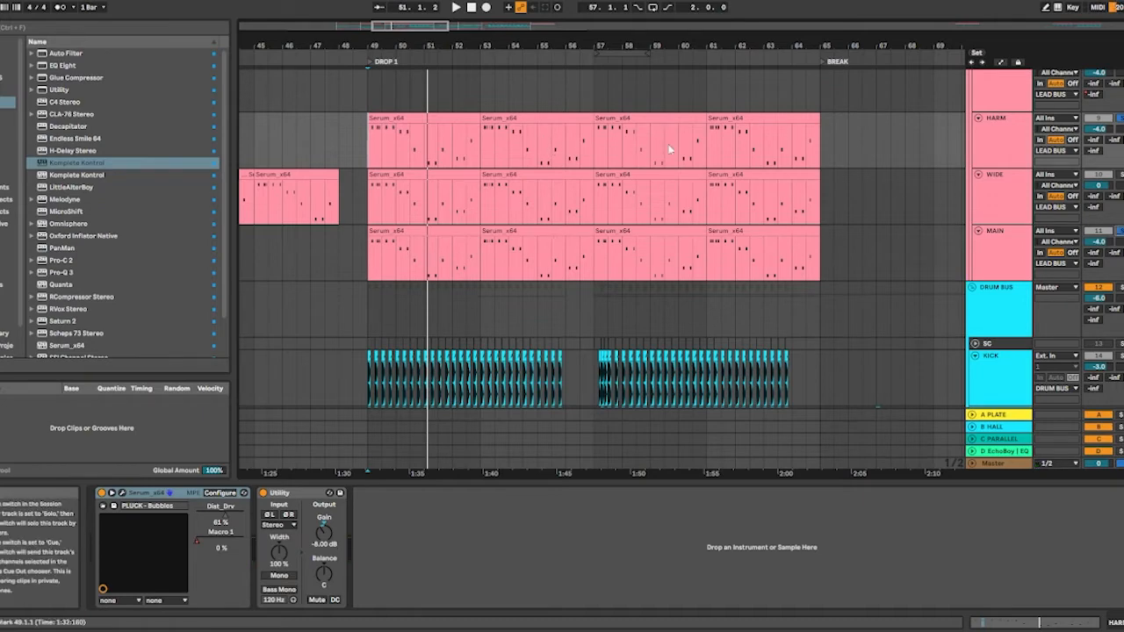
key("space")
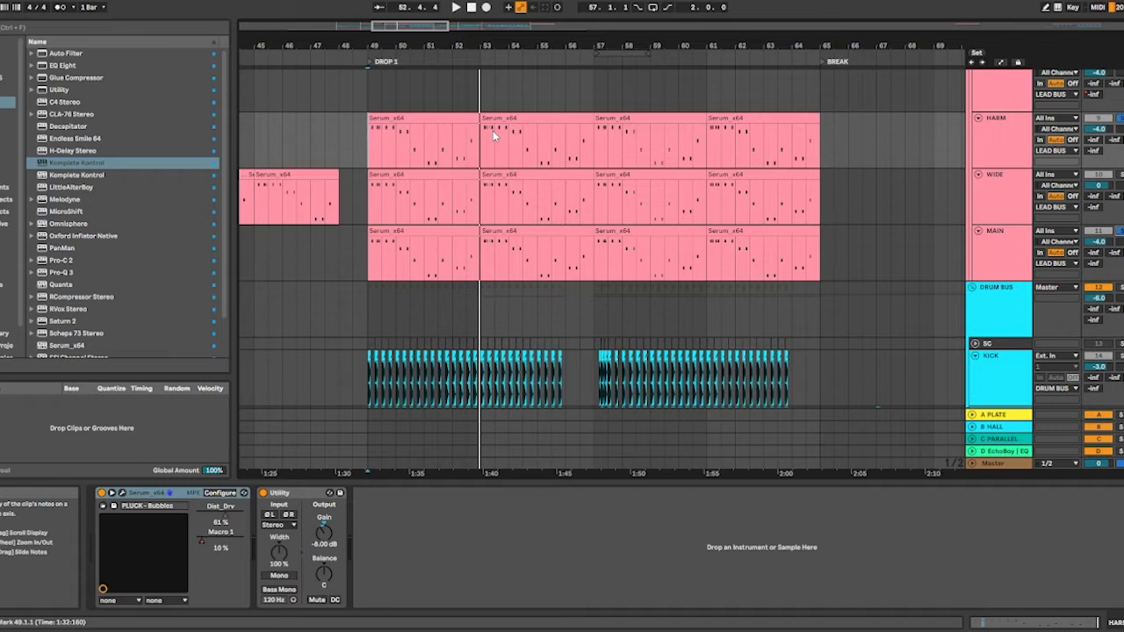
Inspect the MicroShift plugin settings on the WIDE lead track and close the plugin window.
left_click(1006, 200)
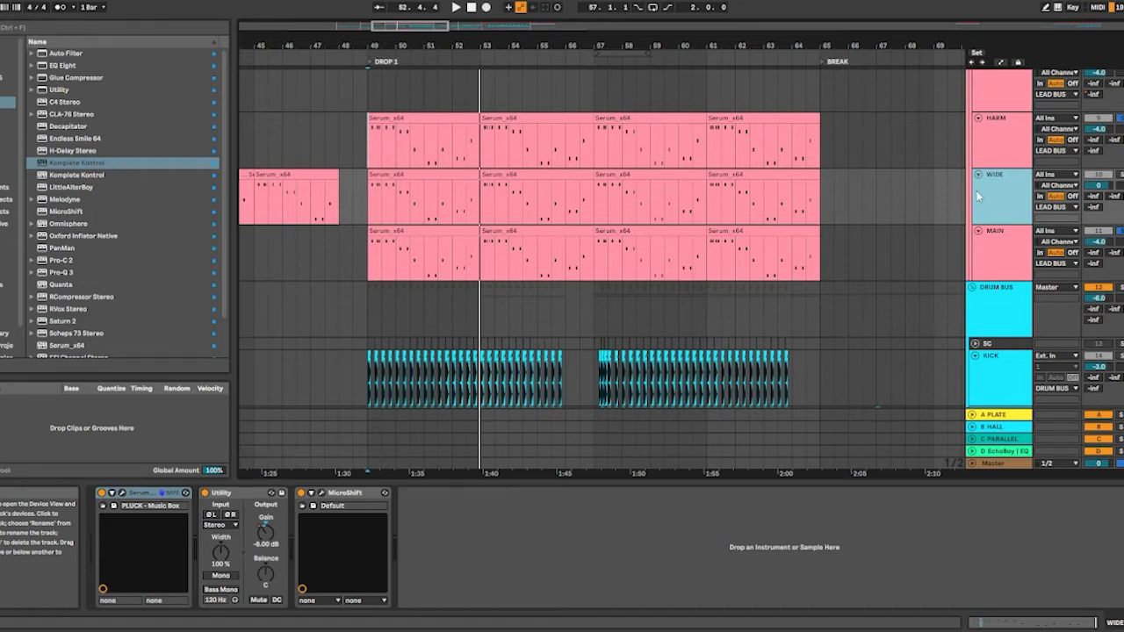
left_click_drag(354, 255, 905, 268)
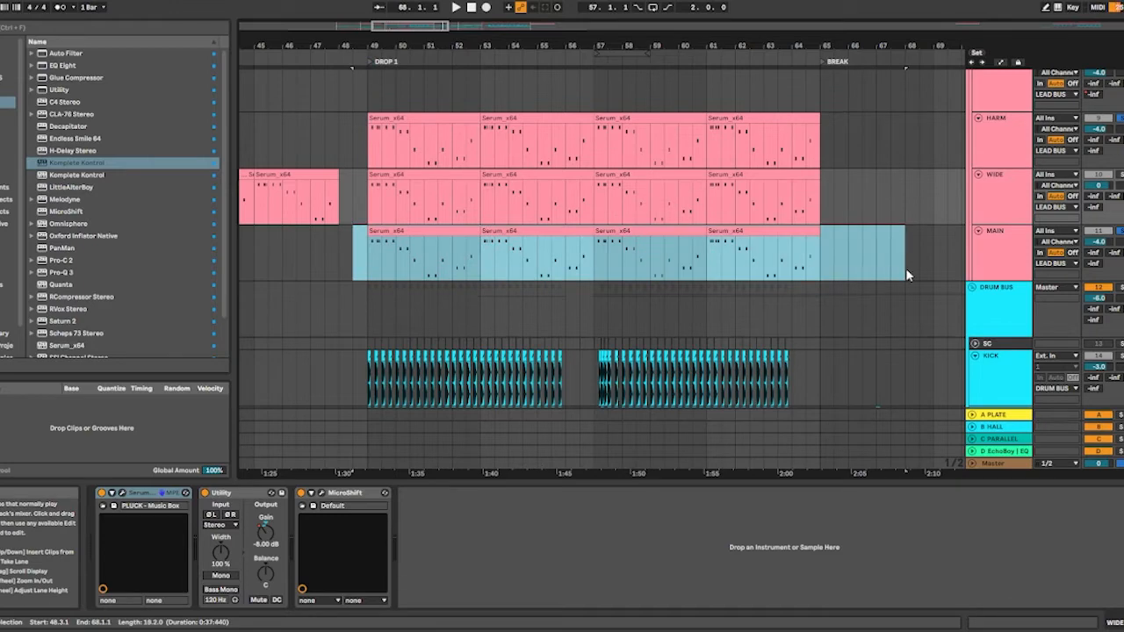
left_click(832, 274)
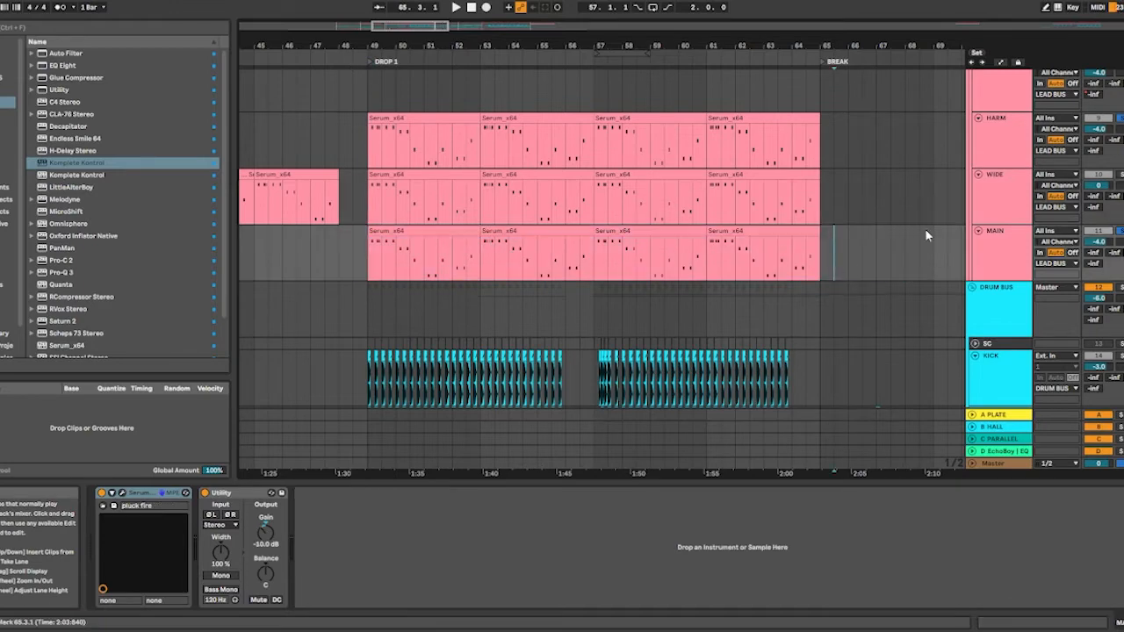
left_click(986, 204)
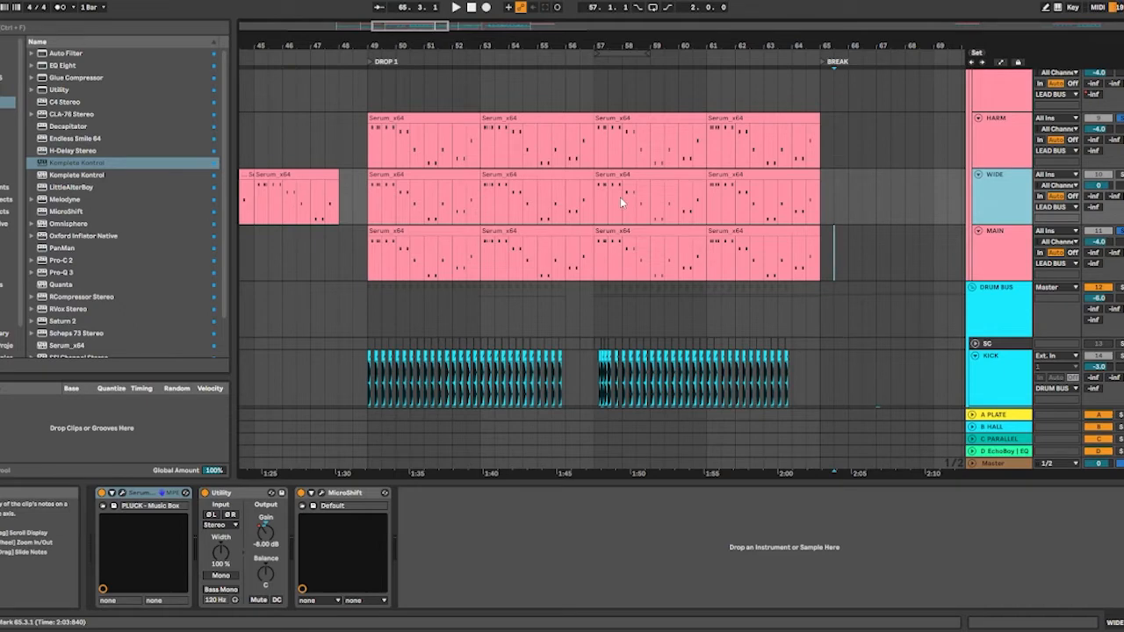
left_click(322, 495)
left_click_drag(474, 83, 470, 98)
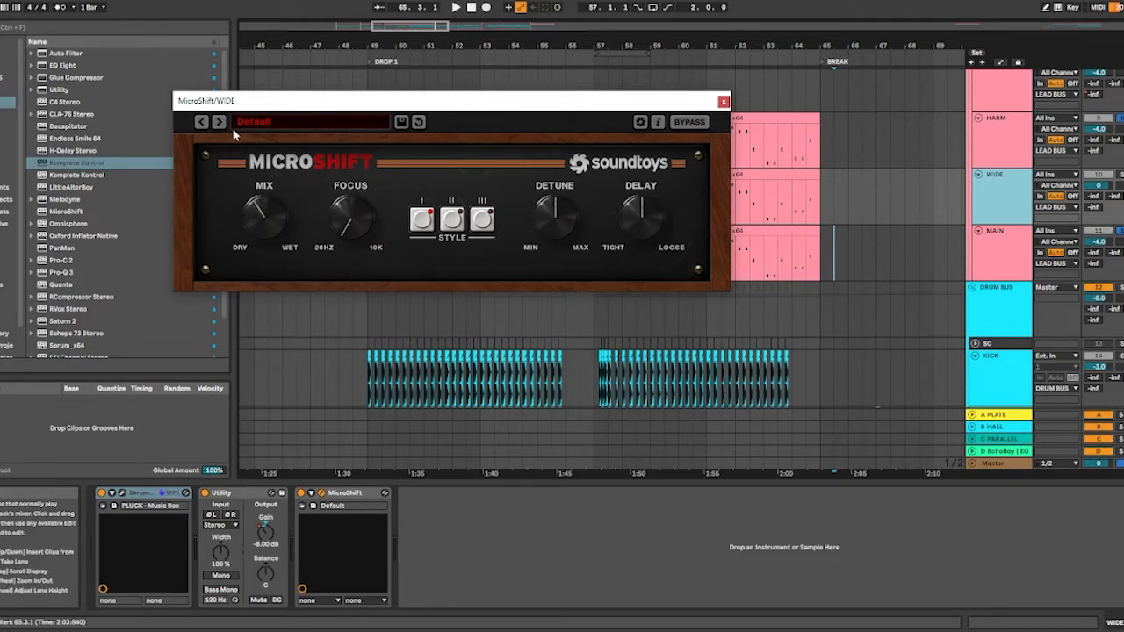
left_click(722, 102)
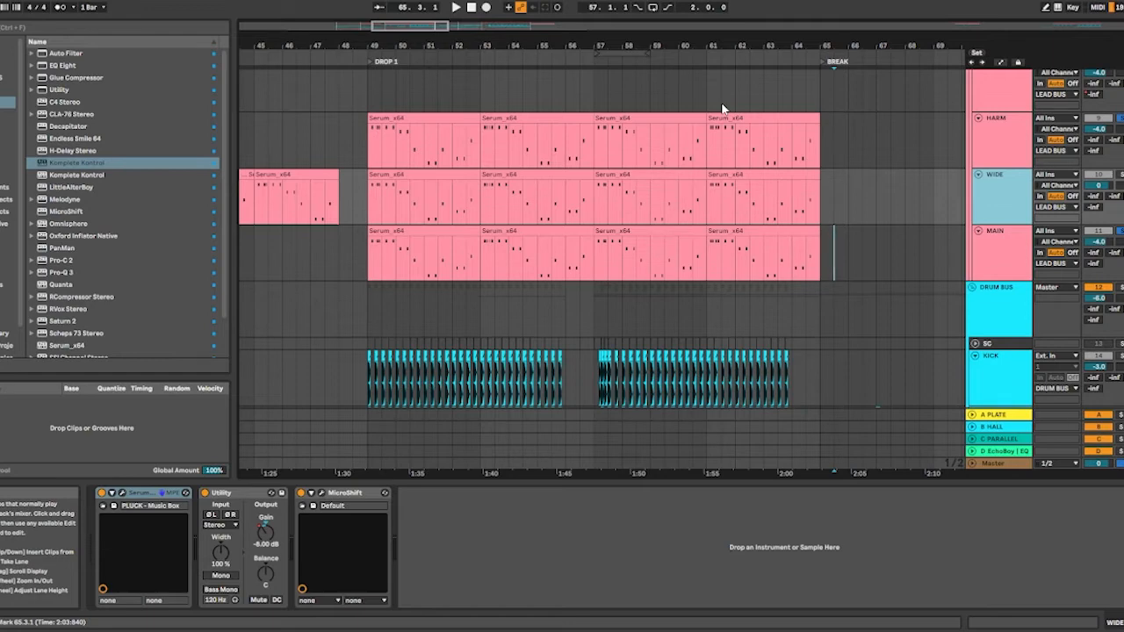
Solo the WIDE lead alongside HARM and MAIN and audition all three layers from bar 49.
left_click(1119, 174)
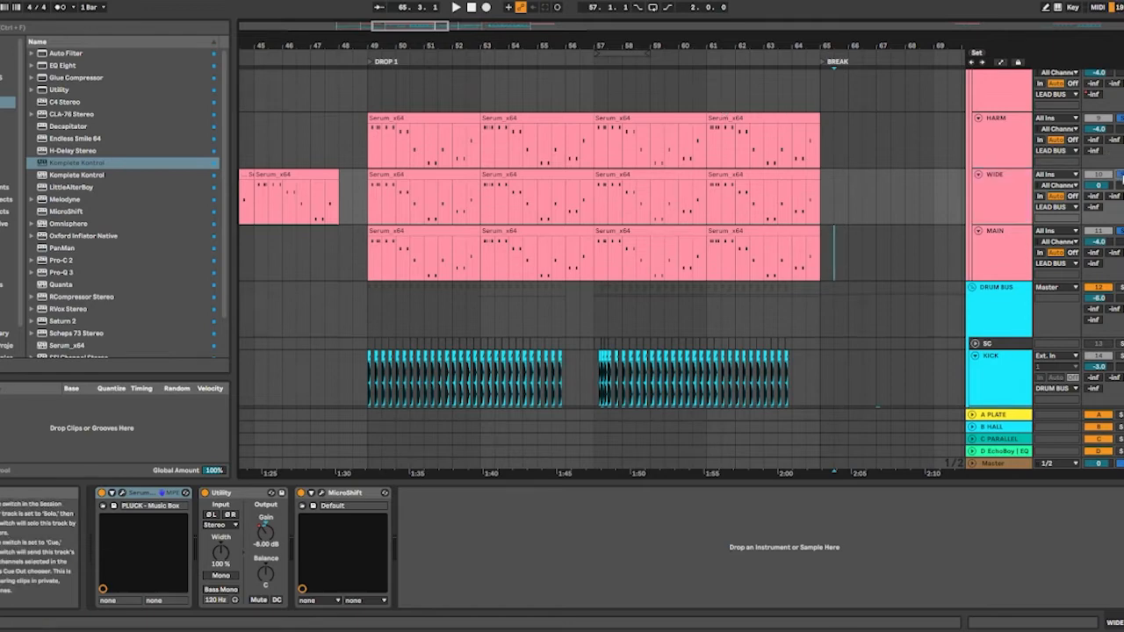
left_click(375, 200)
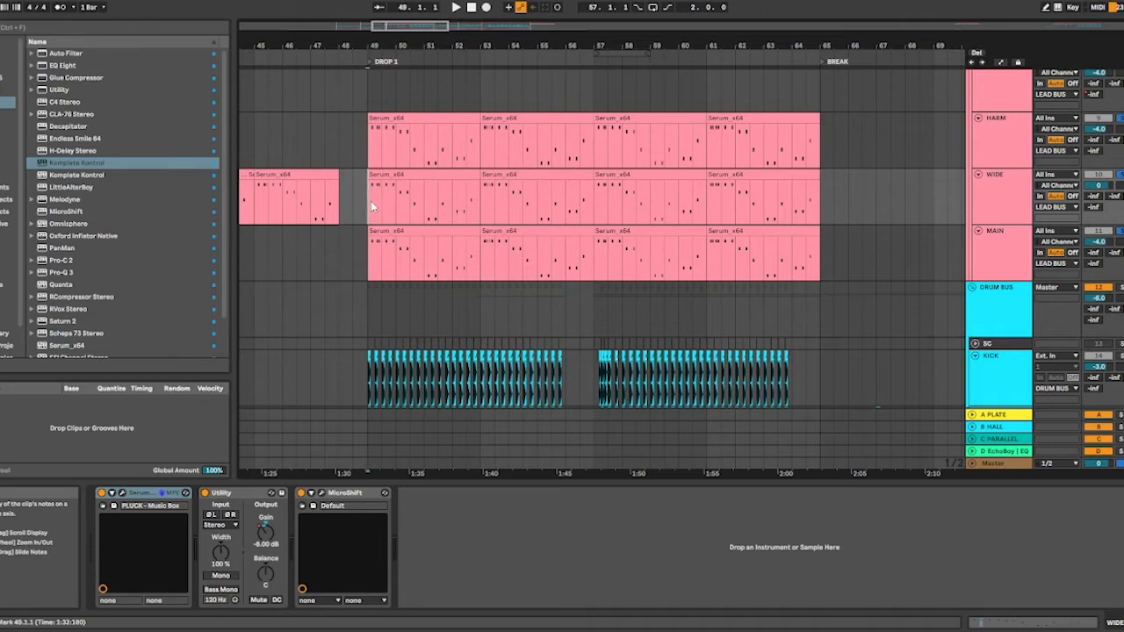
key("space")
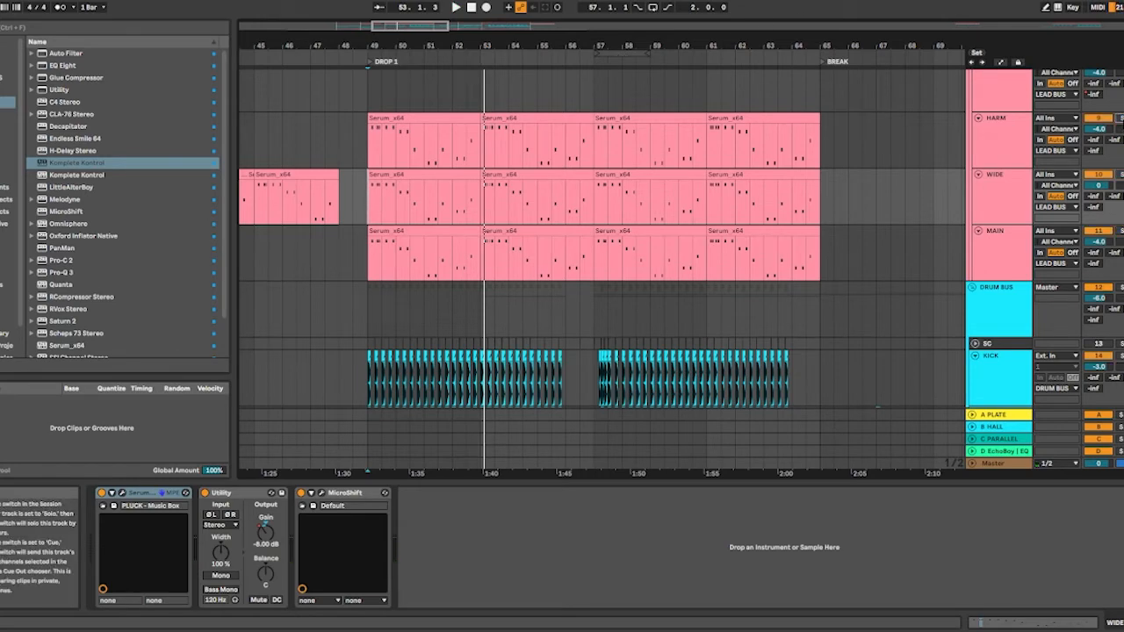
Collapse the HARM, WIDE and MAIN lead tracks in the arrangement.
scroll(722, 144, "up", 1)
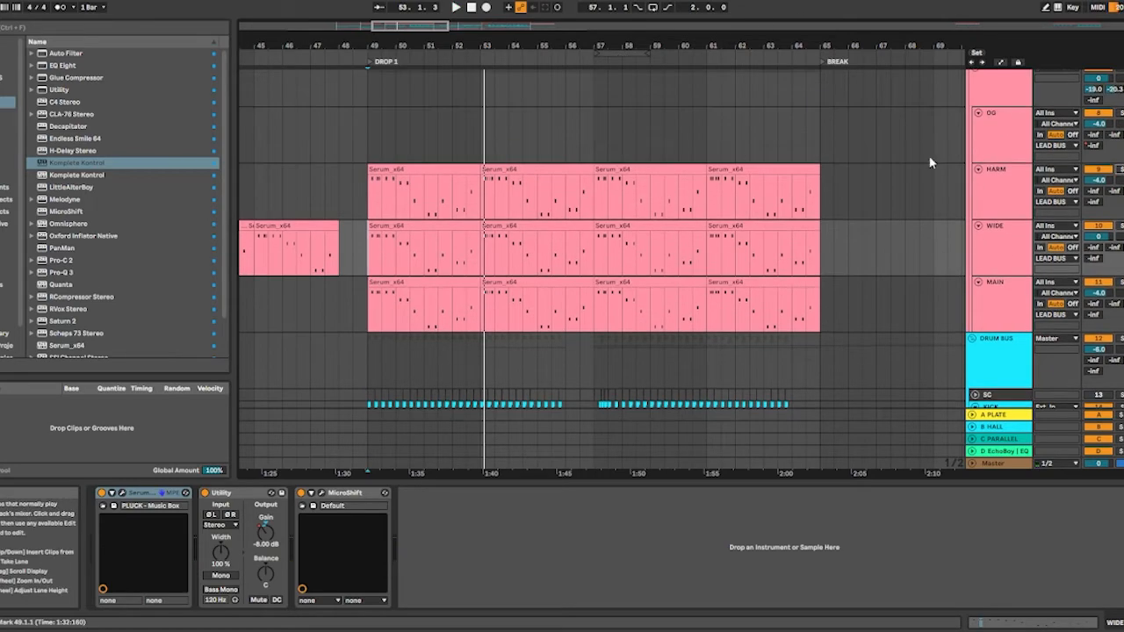
left_click(978, 168)
left_click(978, 182)
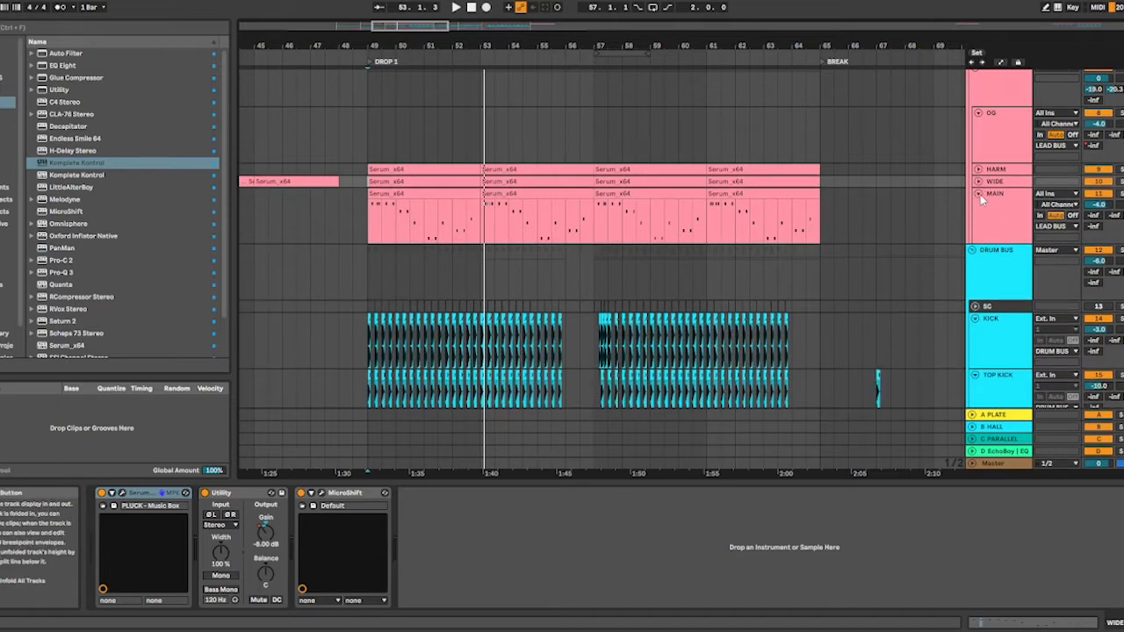
left_click(979, 194)
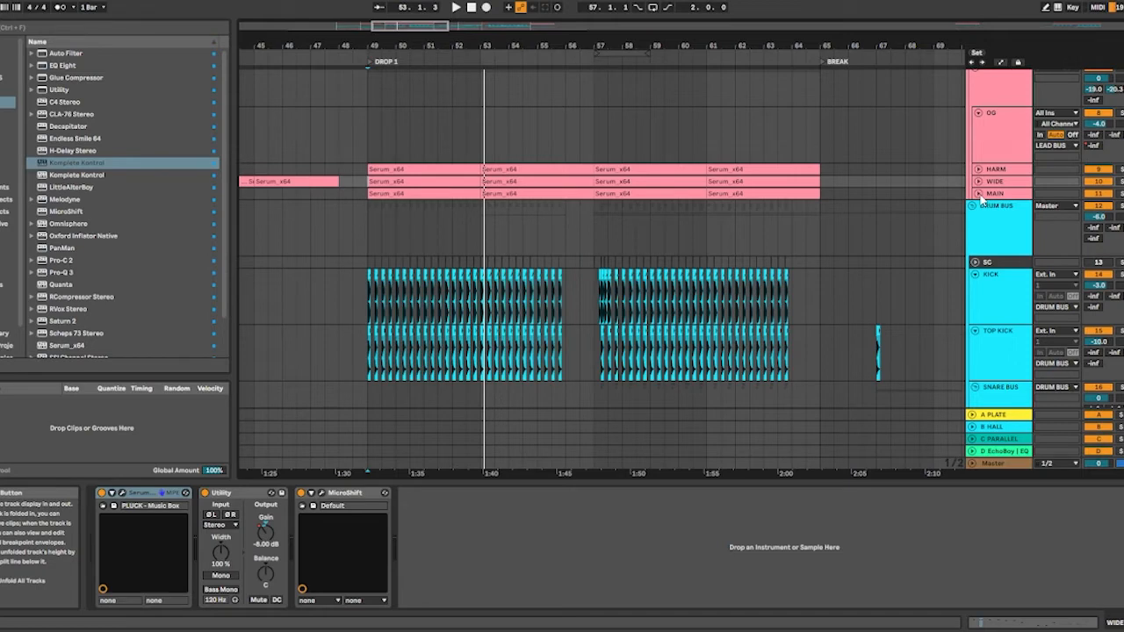
Highlight the SUB bass clips across the first drop, from just before bar 49 to just after bar 65.
scroll(422, 128, "up", 5)
left_click(422, 127)
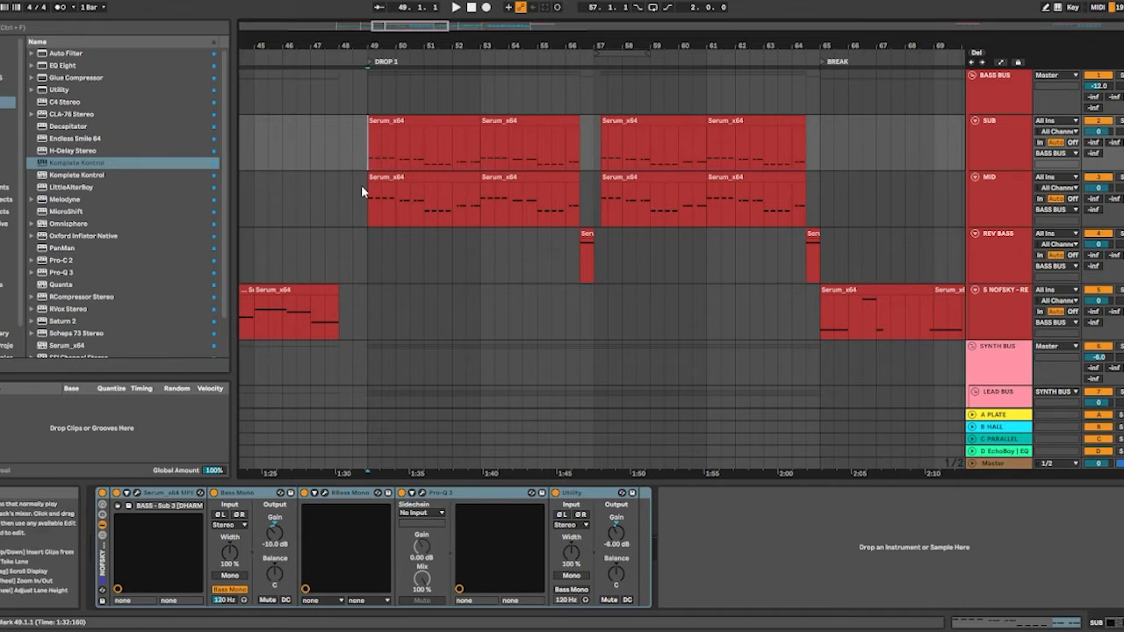
left_click_drag(358, 202, 844, 146)
left_click(861, 149)
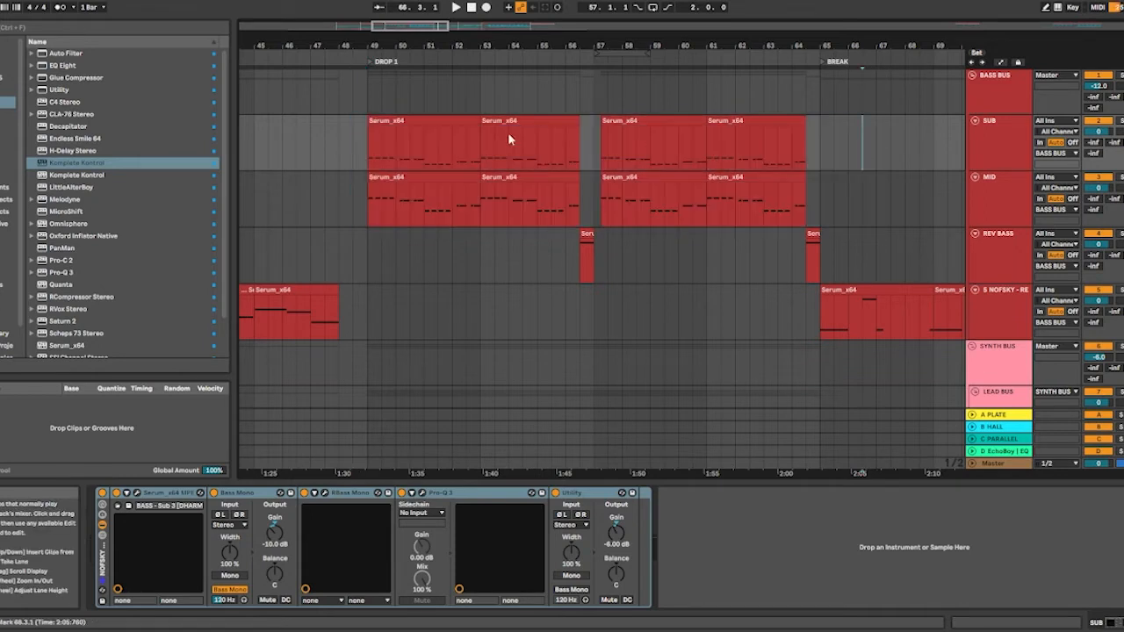
left_click_drag(356, 142, 834, 137)
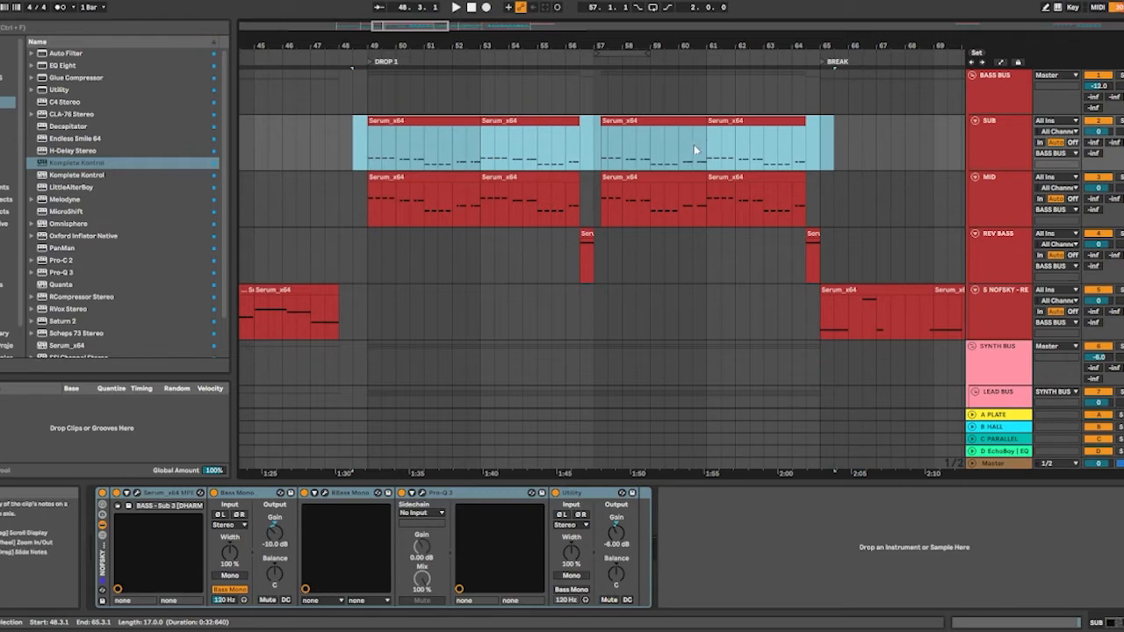
scroll(437, 442, "down", 1)
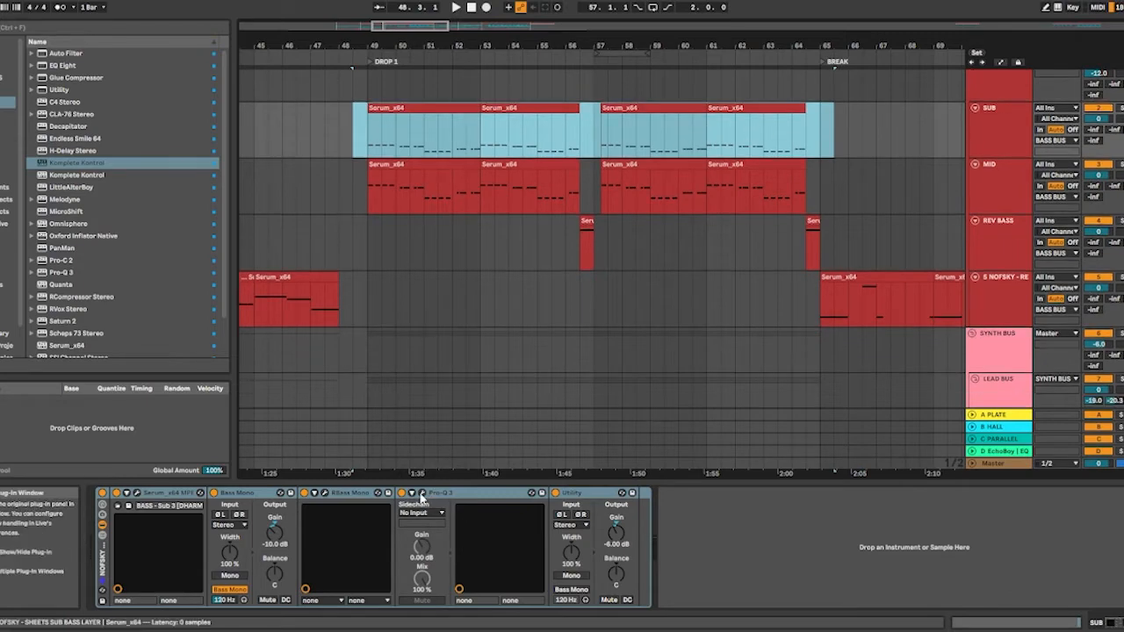
Inspect the Pro-Q 3 low-pass band on the SUB track and close the plugin window.
left_click(422, 492)
left_click_drag(606, 244, 576, 120)
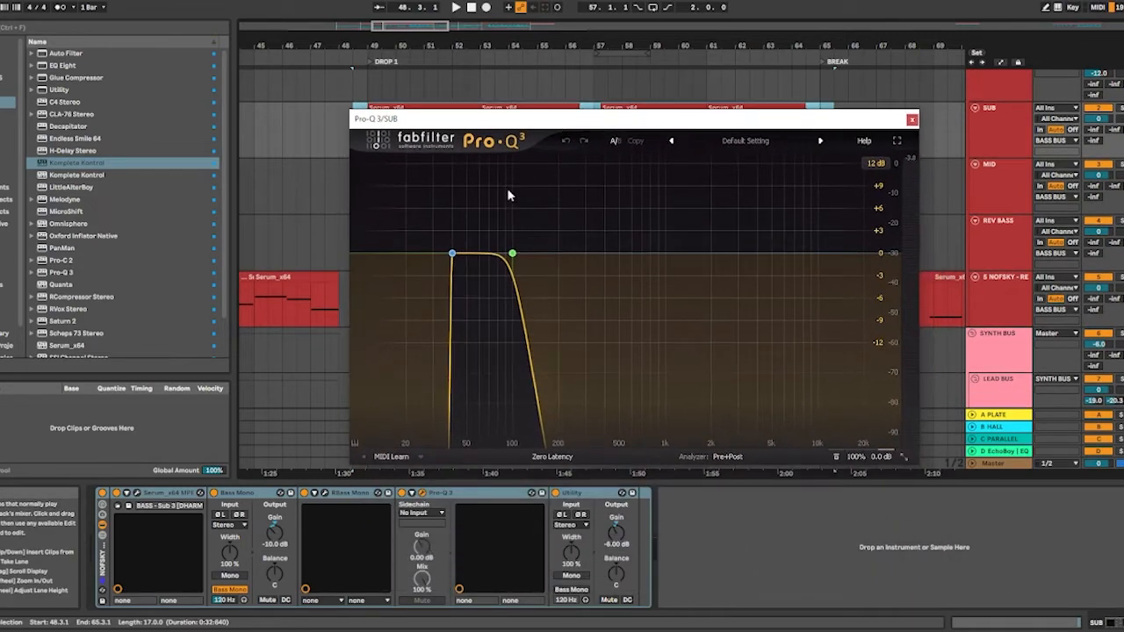
left_click(512, 254)
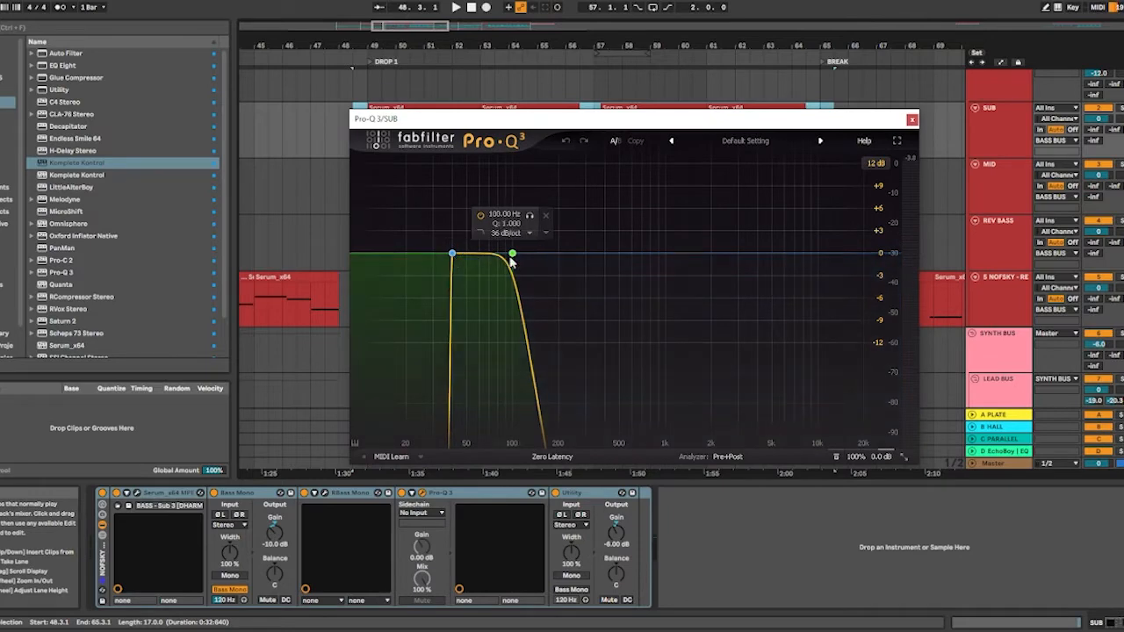
left_click(912, 121)
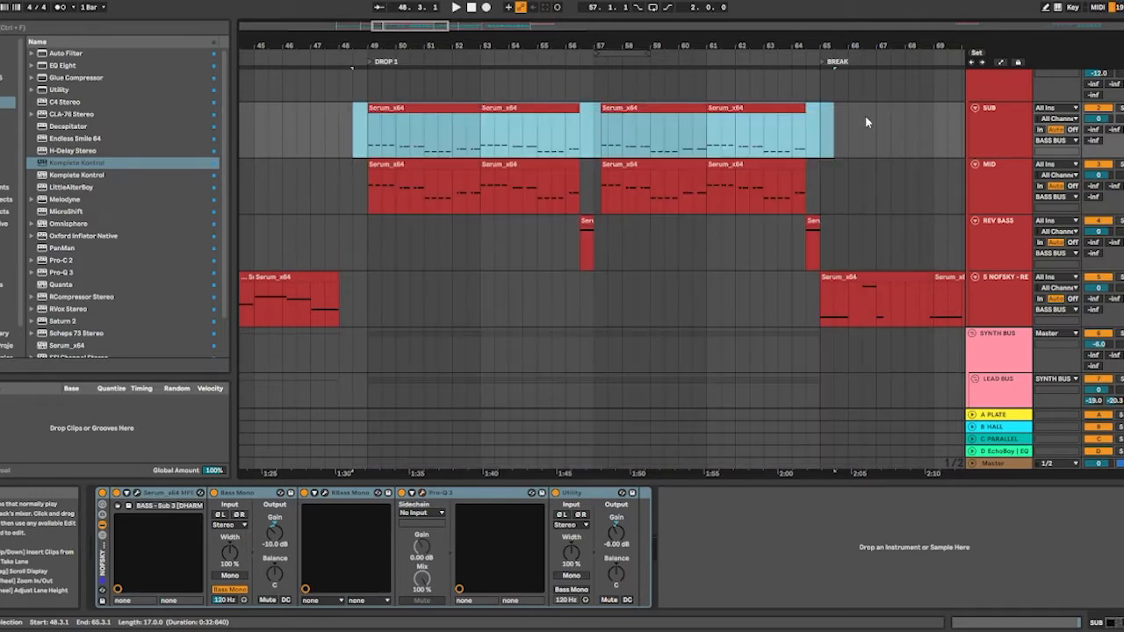
Highlight the MID bass clips across the drop, and inspect the track's Pro-Q 3 low-cut band before closing the plugin.
left_click(846, 121, "shift")
left_click_drag(339, 175, 833, 184)
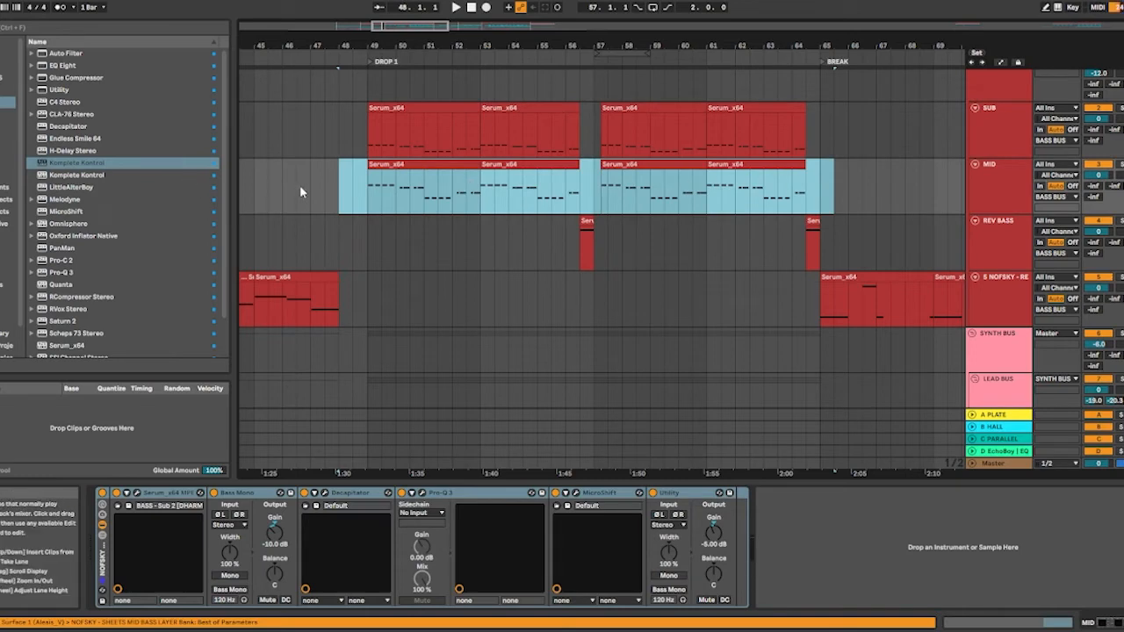
left_click(422, 493)
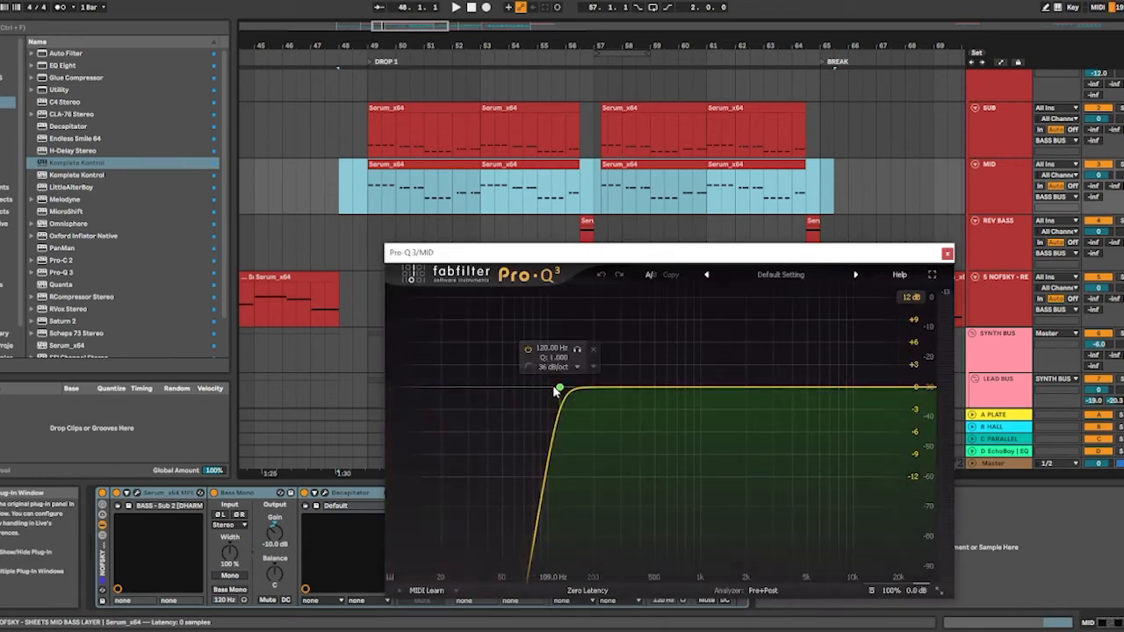
left_click(947, 254)
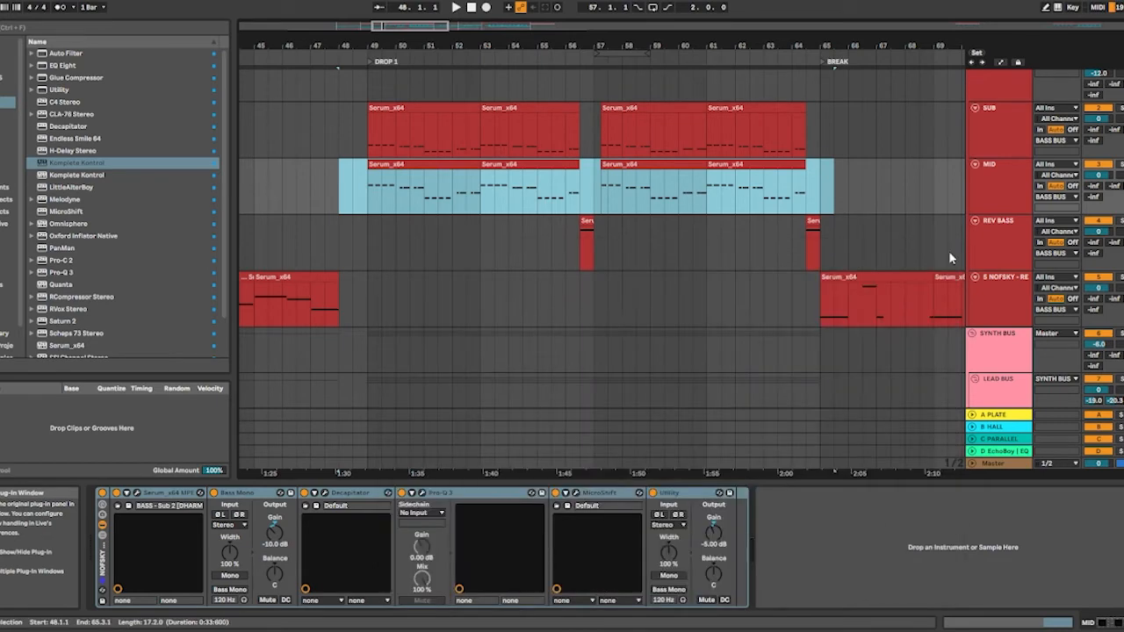
Inspect the Decapitator settings on the MID bass track and close the plugin window.
scroll(573, 266, "up", 1)
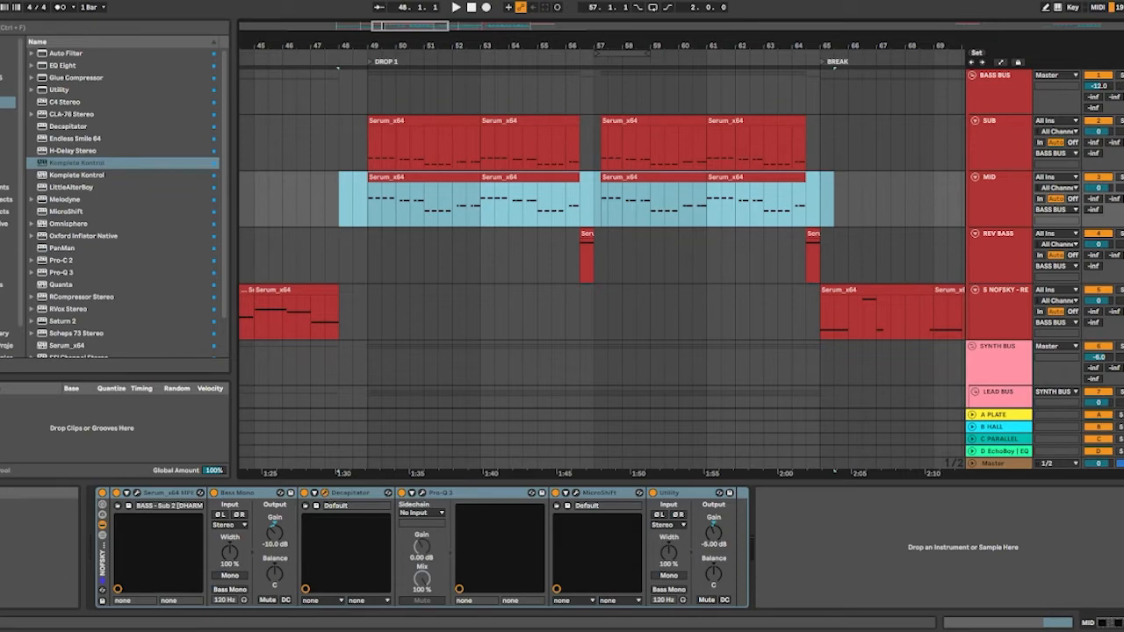
left_click(325, 493)
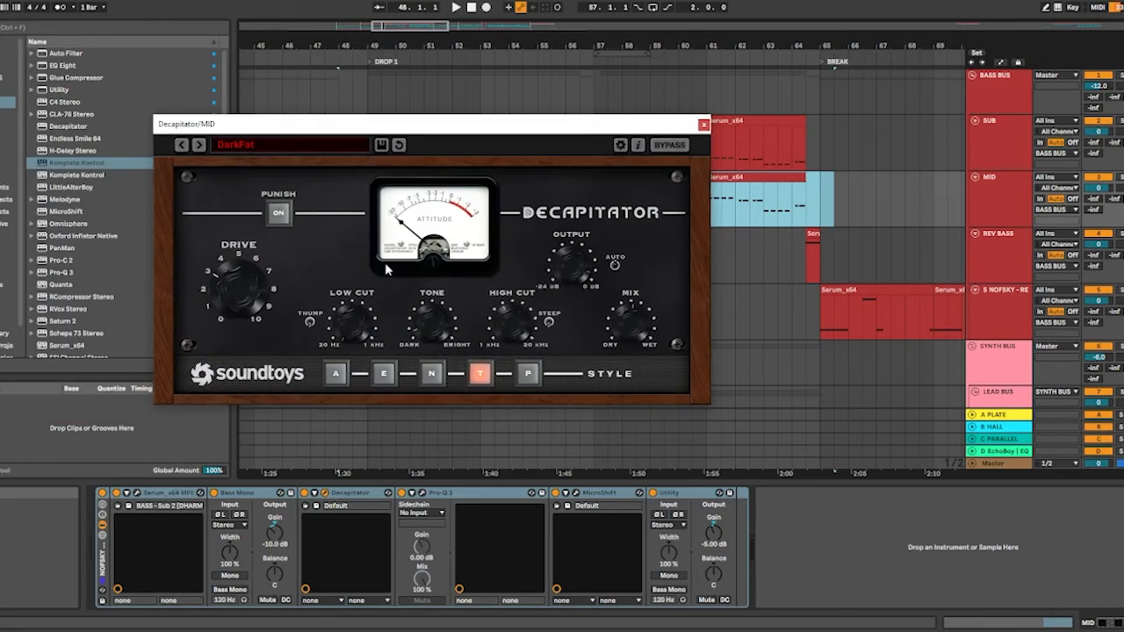
left_click(704, 124)
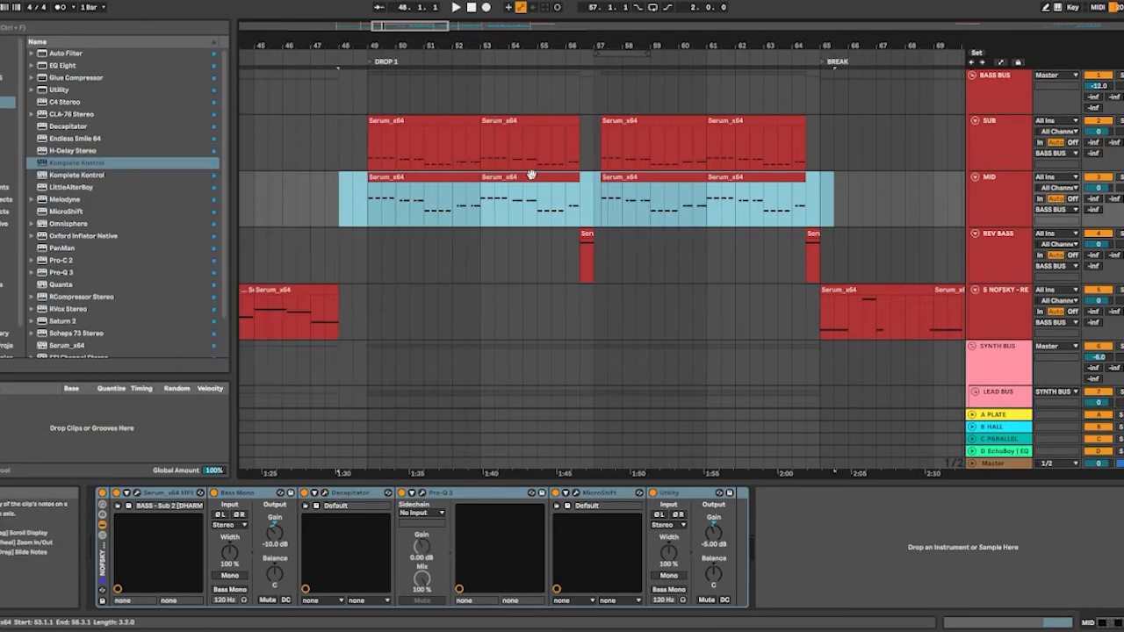
Audition the MID bass in solo from bar 49, and play the whole BASS BUS in solo from the same bar.
left_click(362, 205)
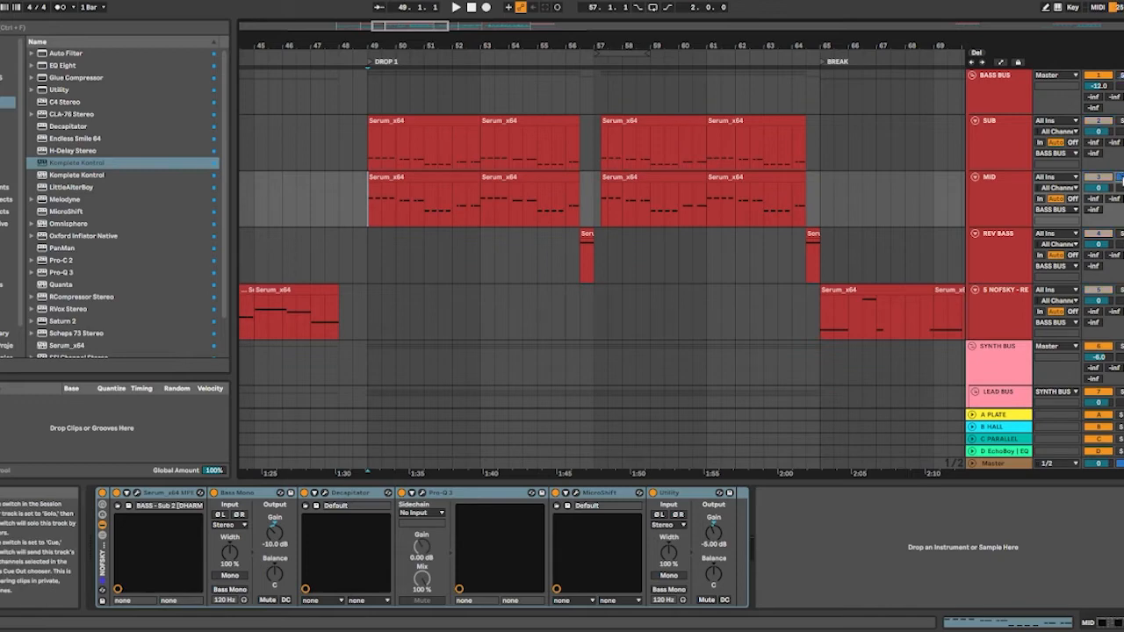
key("space")
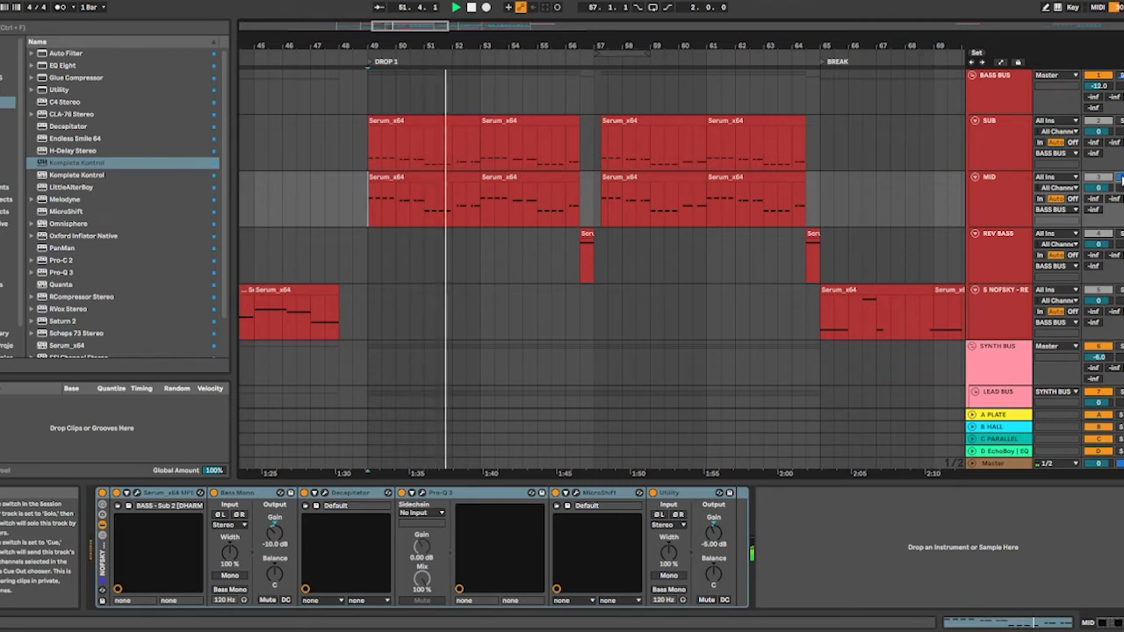
key("space")
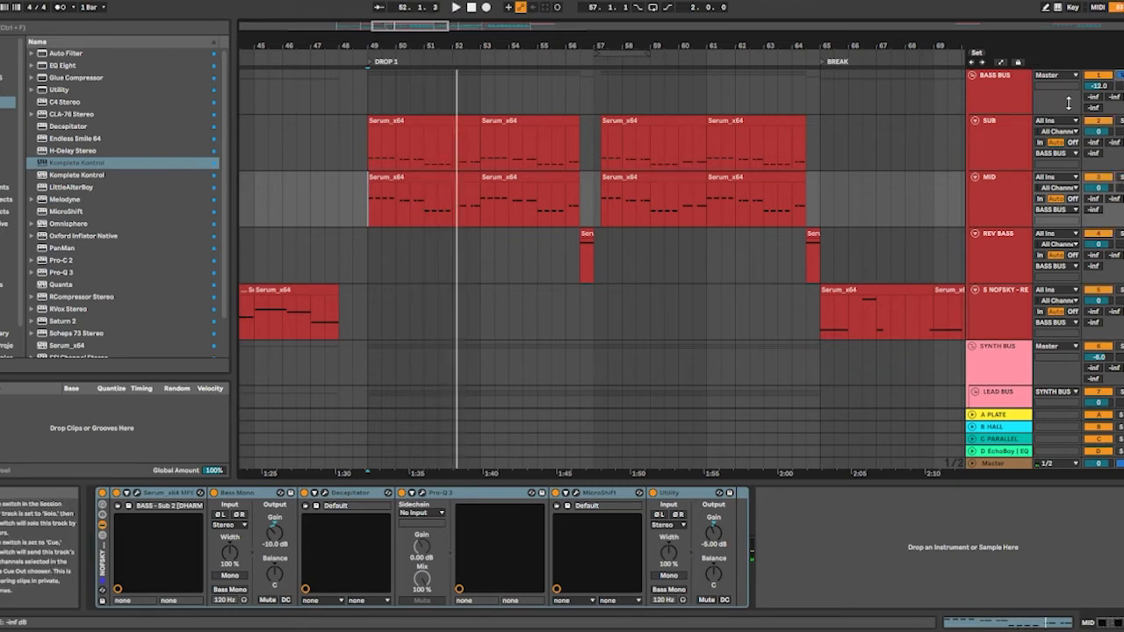
key("space")
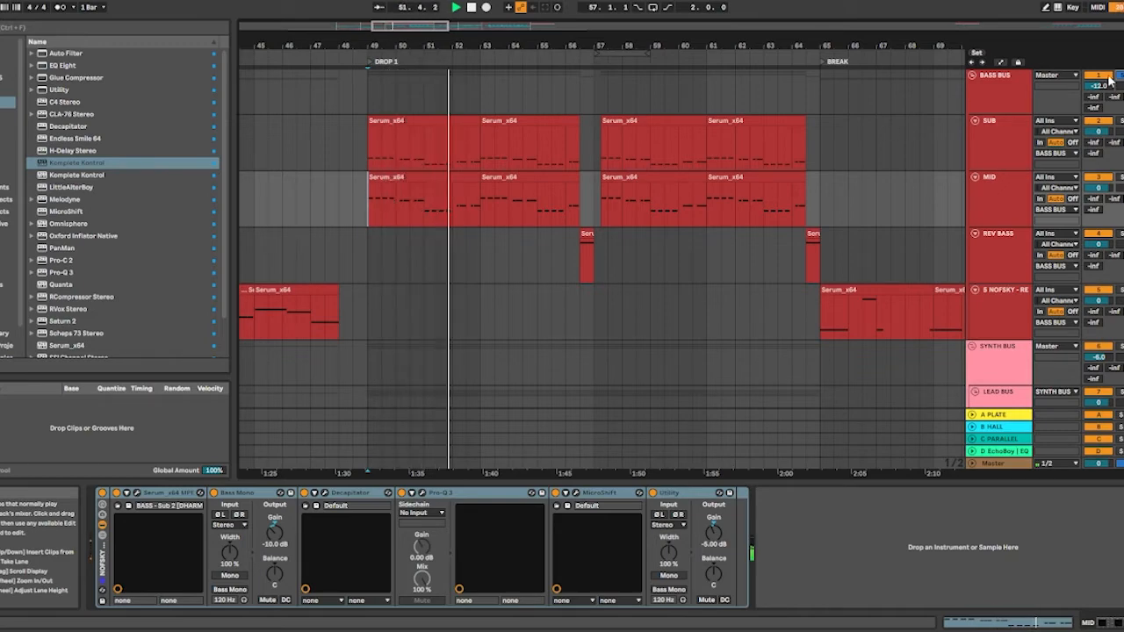
key("space")
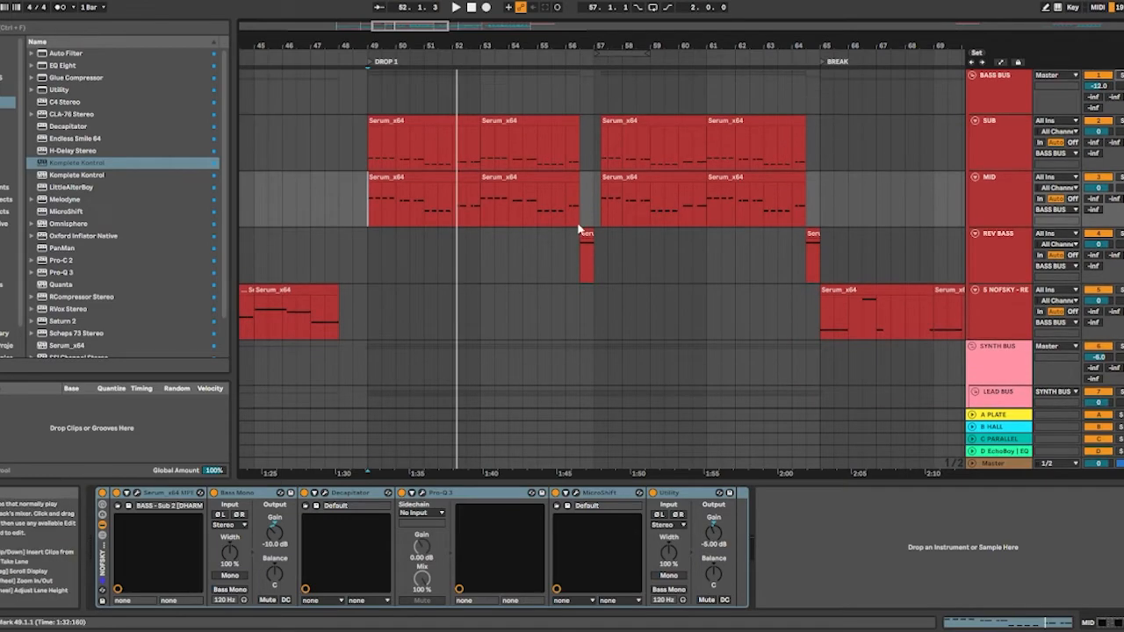
Highlight the REV BASS clip that fills the gap between bar 56.3 and bar 57.
left_click(581, 246)
scroll(591, 255, "up", 8)
left_click_drag(520, 257, 602, 243)
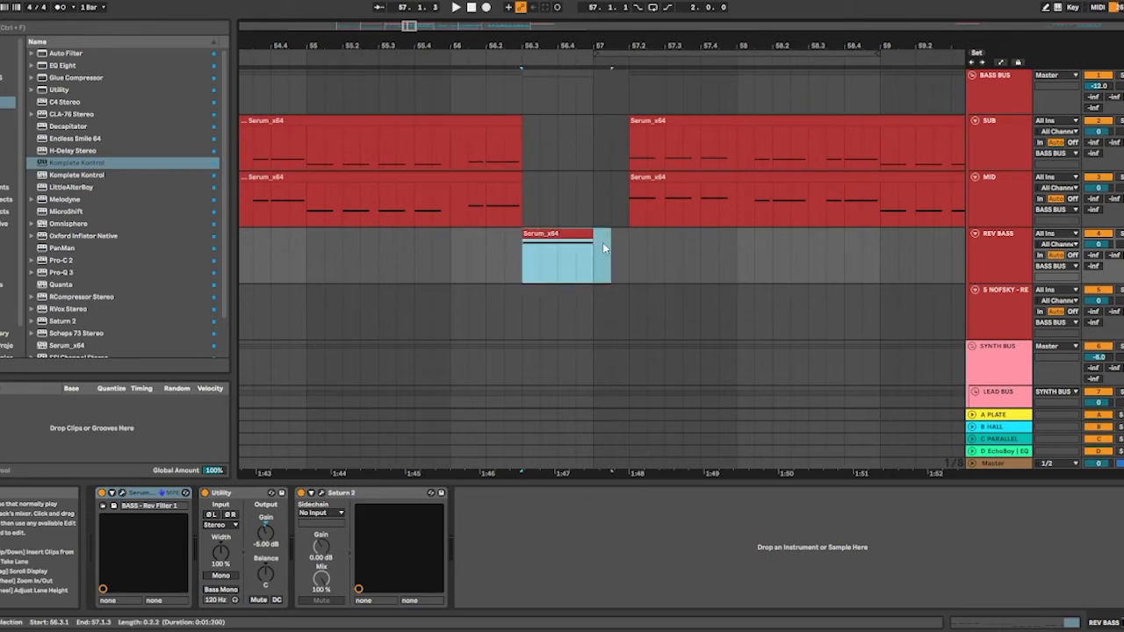
left_click(597, 249)
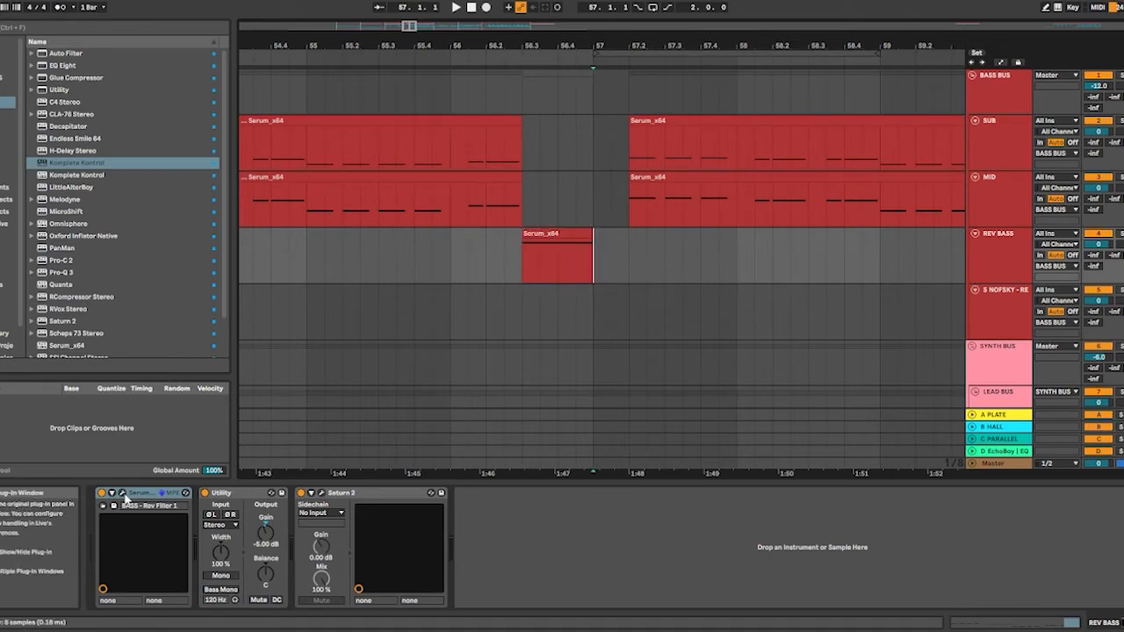
Inspect the Serum patch on the REV BASS track, close it, and audition the track in solo from bar 56.3.
left_click_drag(0, 147, 504, 91)
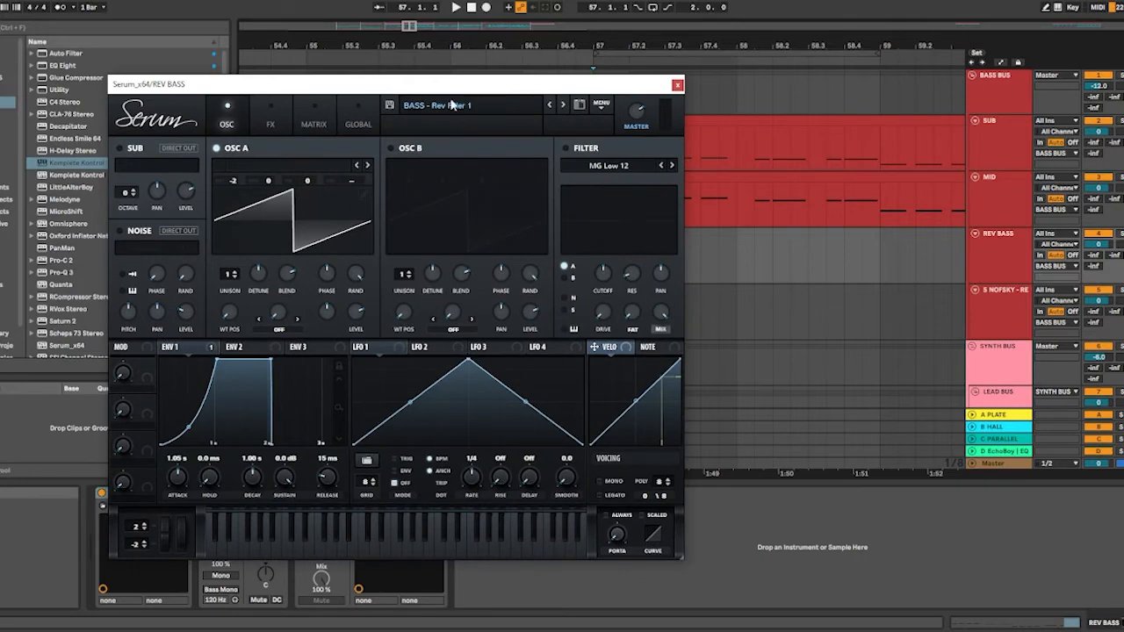
left_click(677, 85)
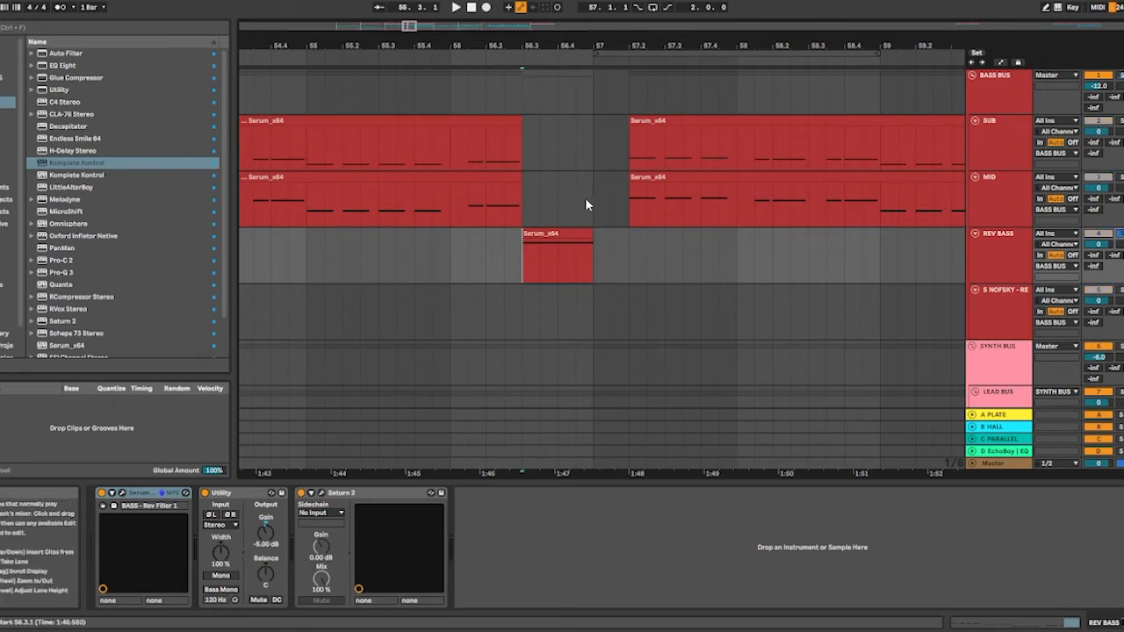
key("space")
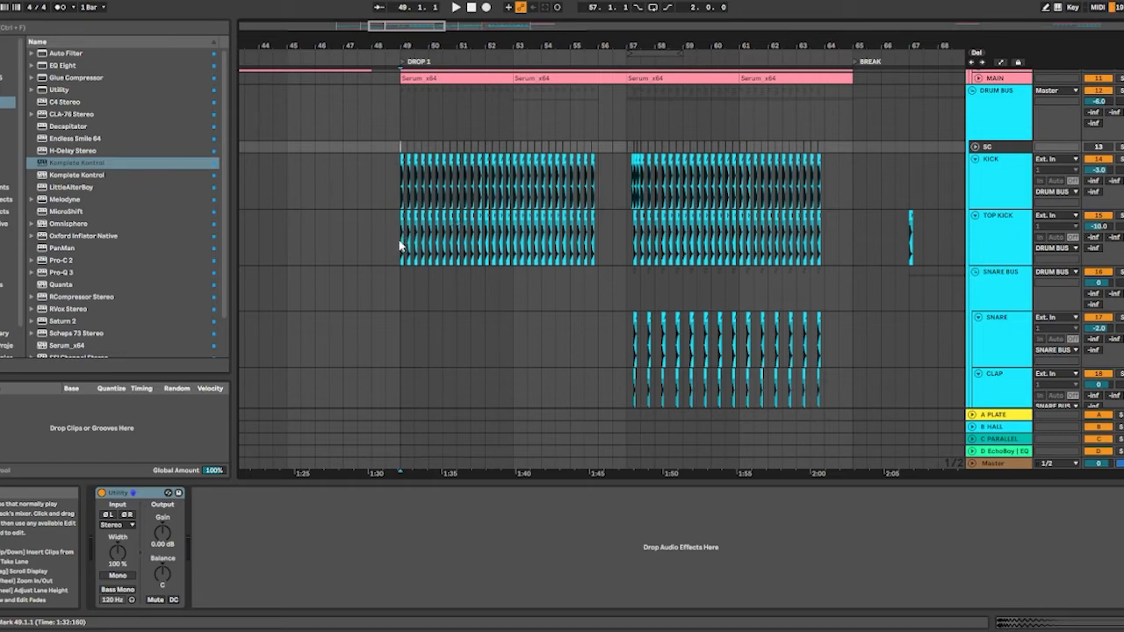
Highlight the SC, KICK and TOP KICK clips from bar 49 to bar 53 and look over the drum tracks.
left_click_drag(401, 246, 516, 151)
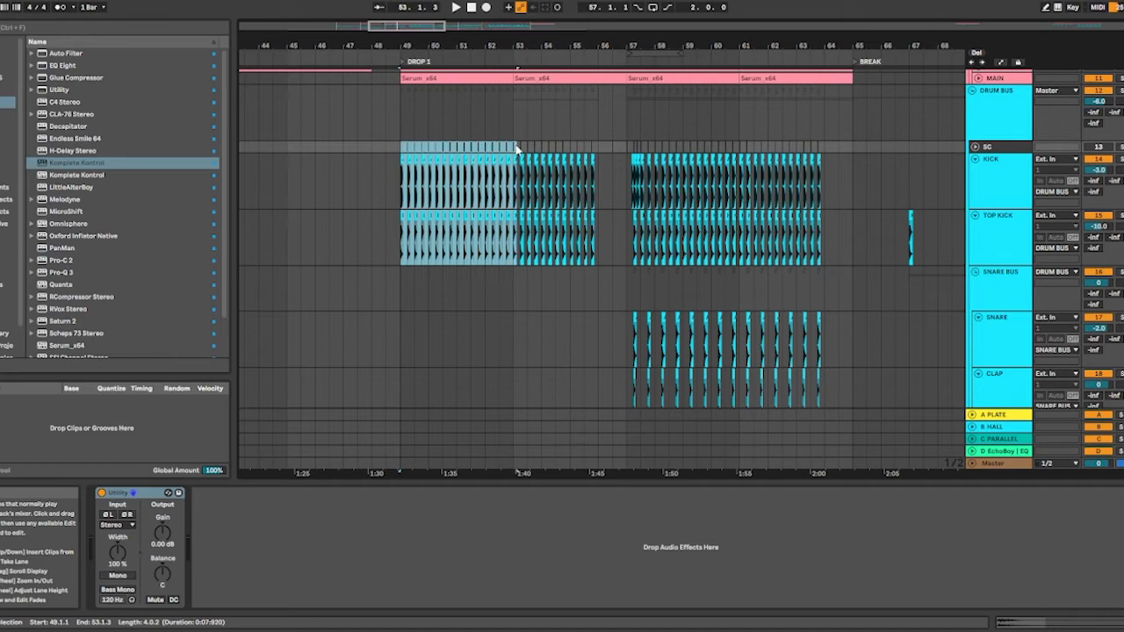
scroll(457, 193, "down", 2)
scroll(464, 186, "up", 2)
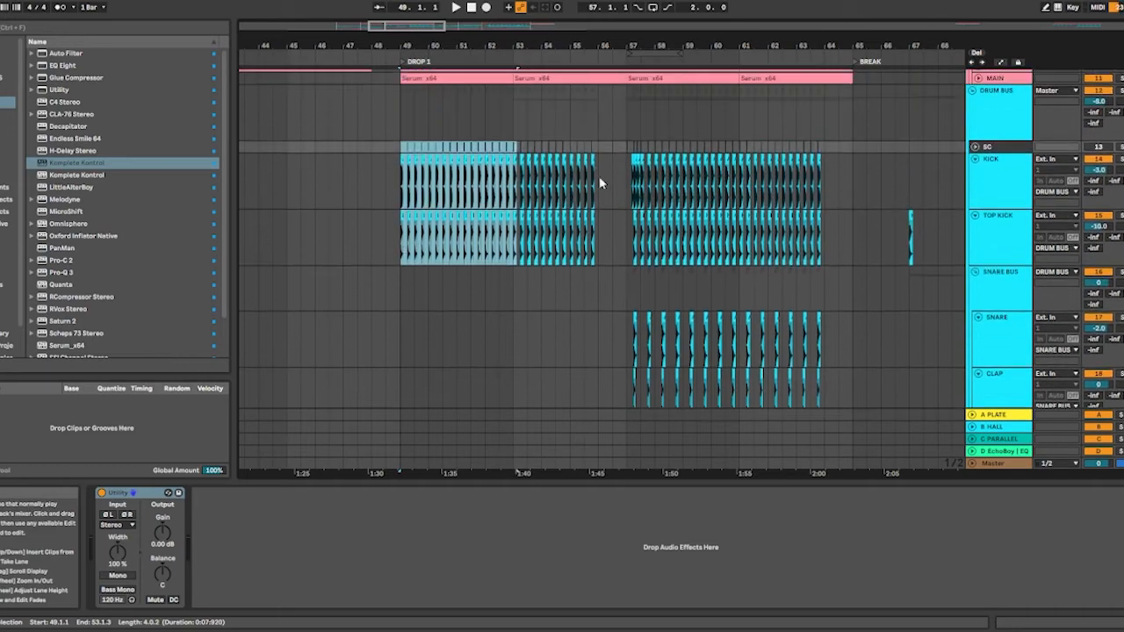
scroll(606, 211, "down", 5)
scroll(628, 263, "up", 4)
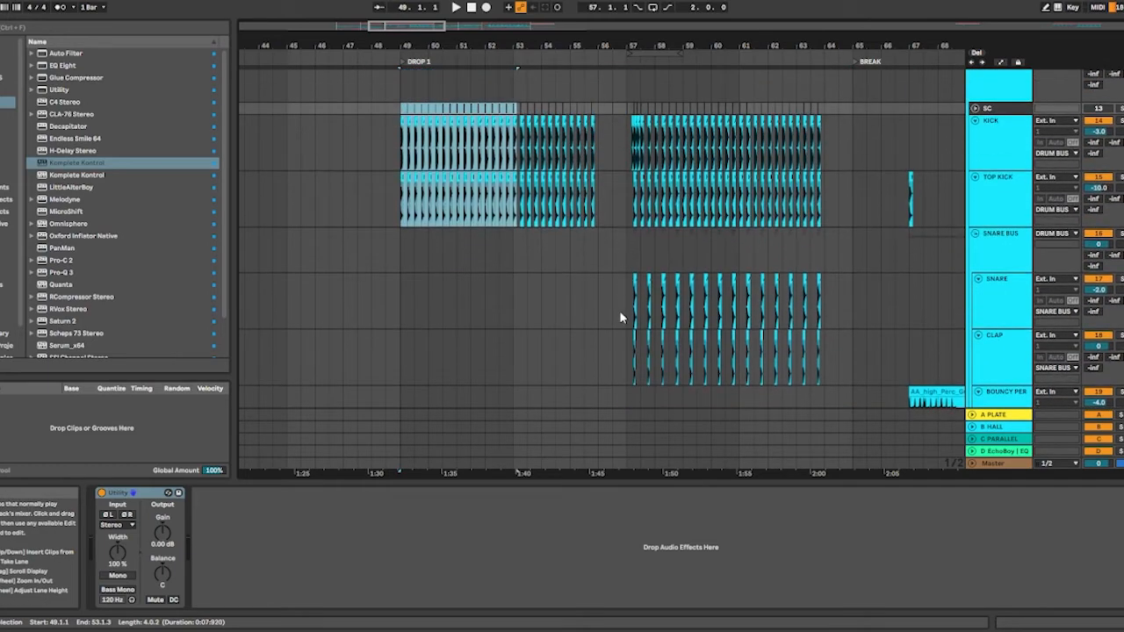
Highlight the SNARE and CLAP clips from bar 57, and the HIGHHAT and SHAKER loops from bar 57 to bar 65.
left_click_drag(626, 361, 837, 293)
scroll(764, 298, "down", 4)
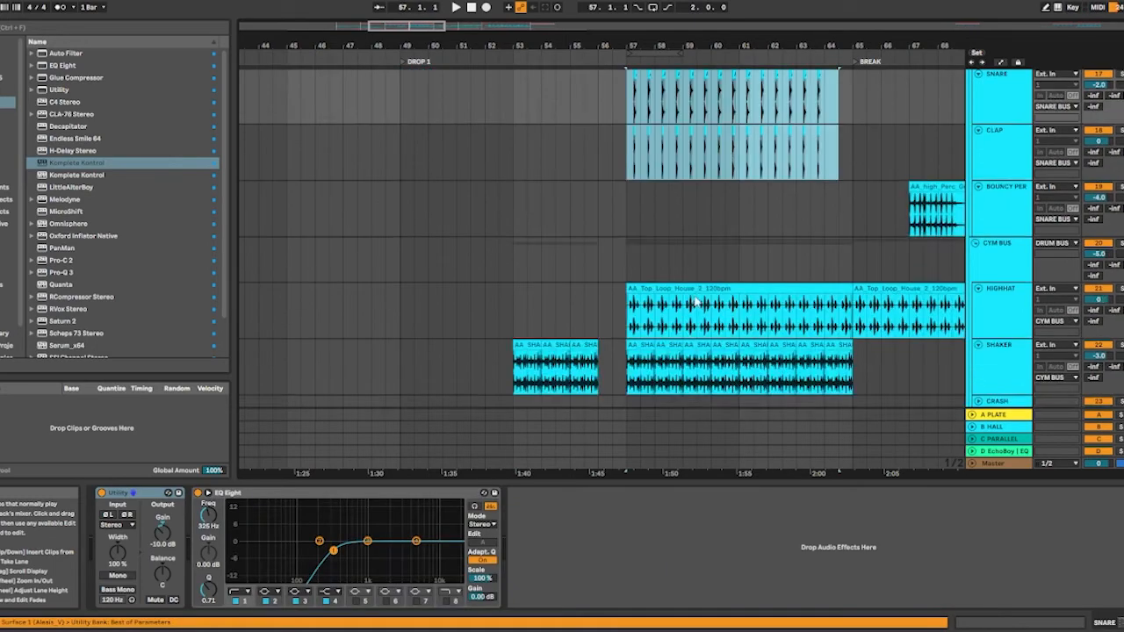
left_click_drag(626, 369, 854, 300)
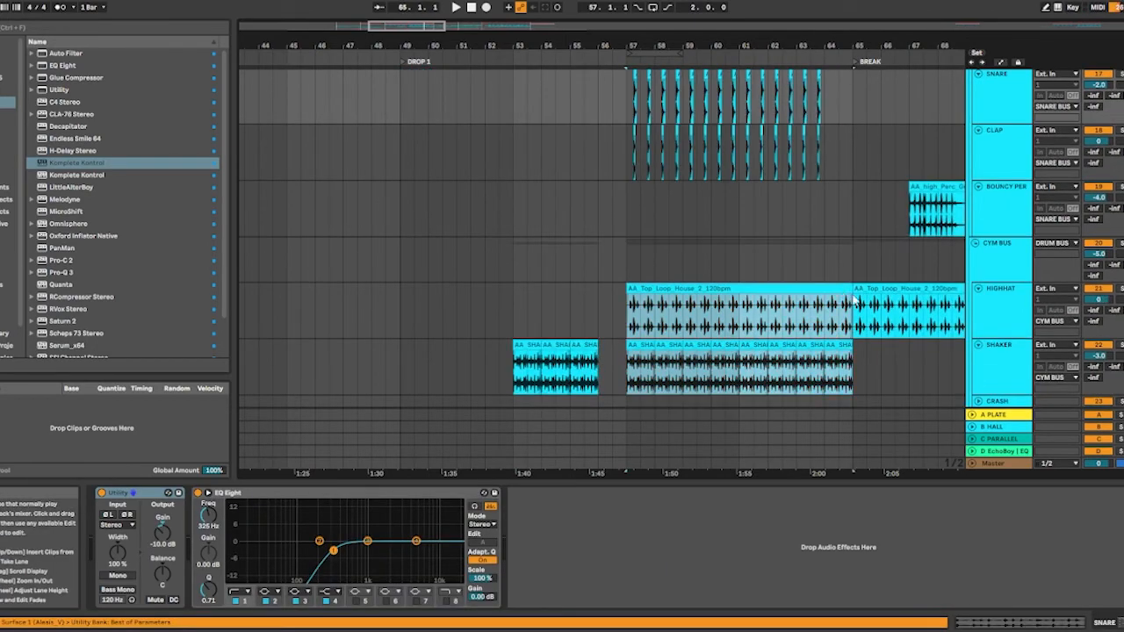
Audition the DRUM BUS in solo from bar 49, and jump playback to the second half at bar 57.
scroll(677, 251, "up", 8)
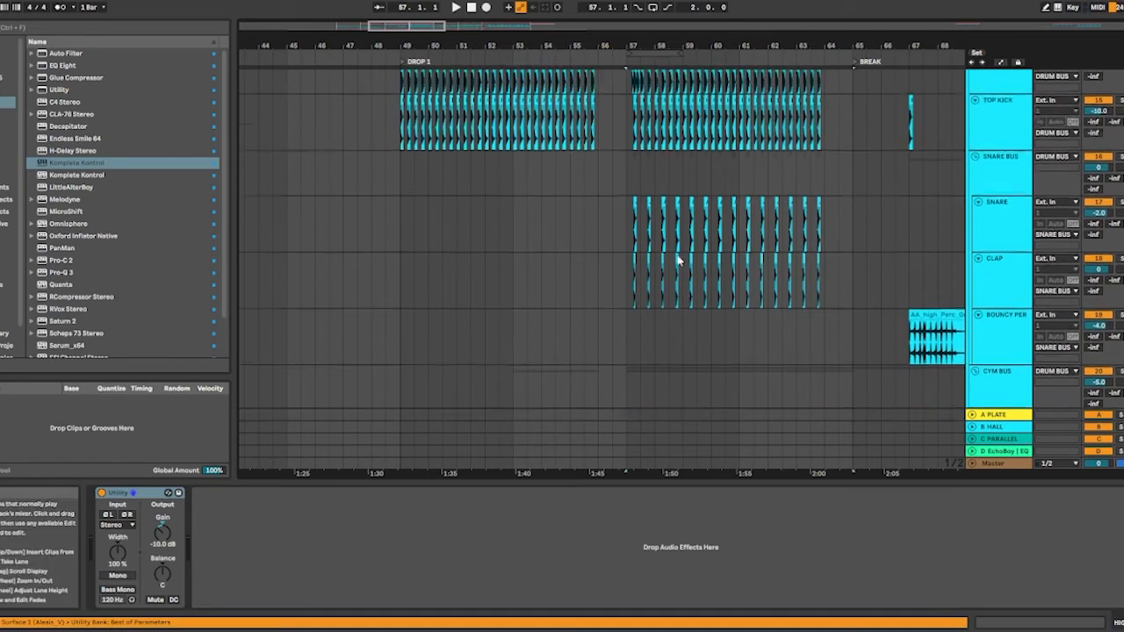
left_click(391, 197)
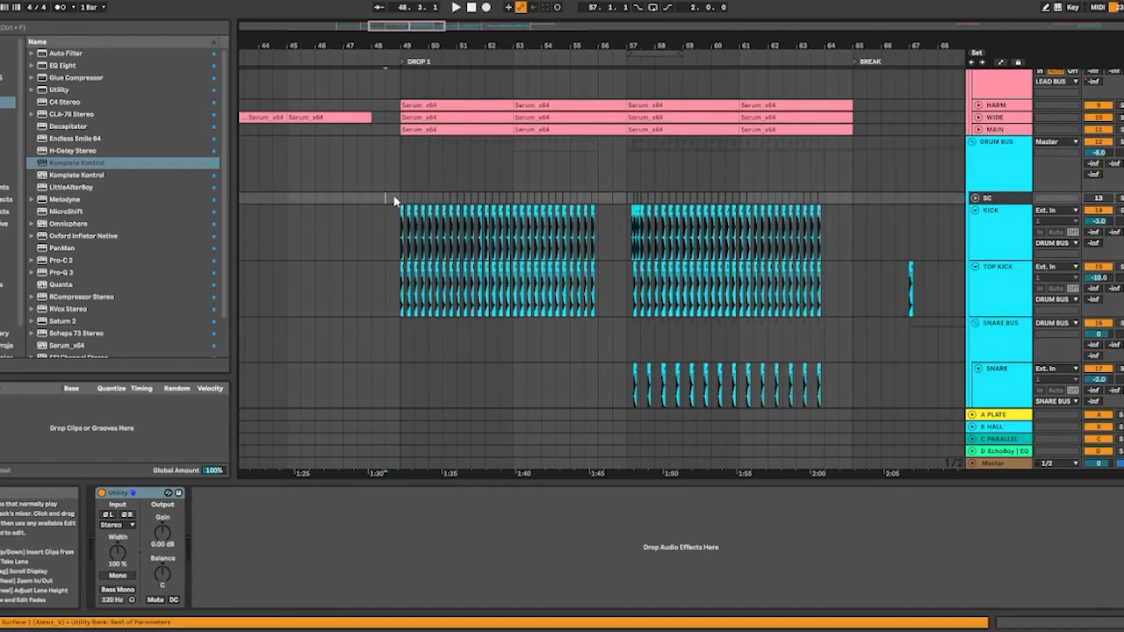
key("space")
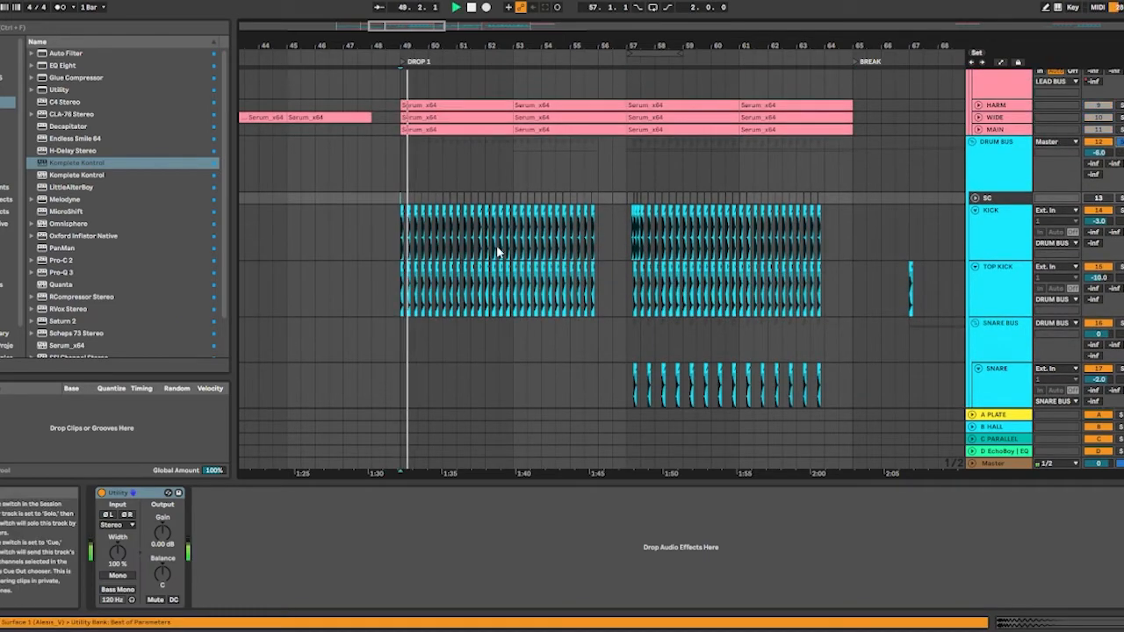
scroll(522, 243, "down", 2)
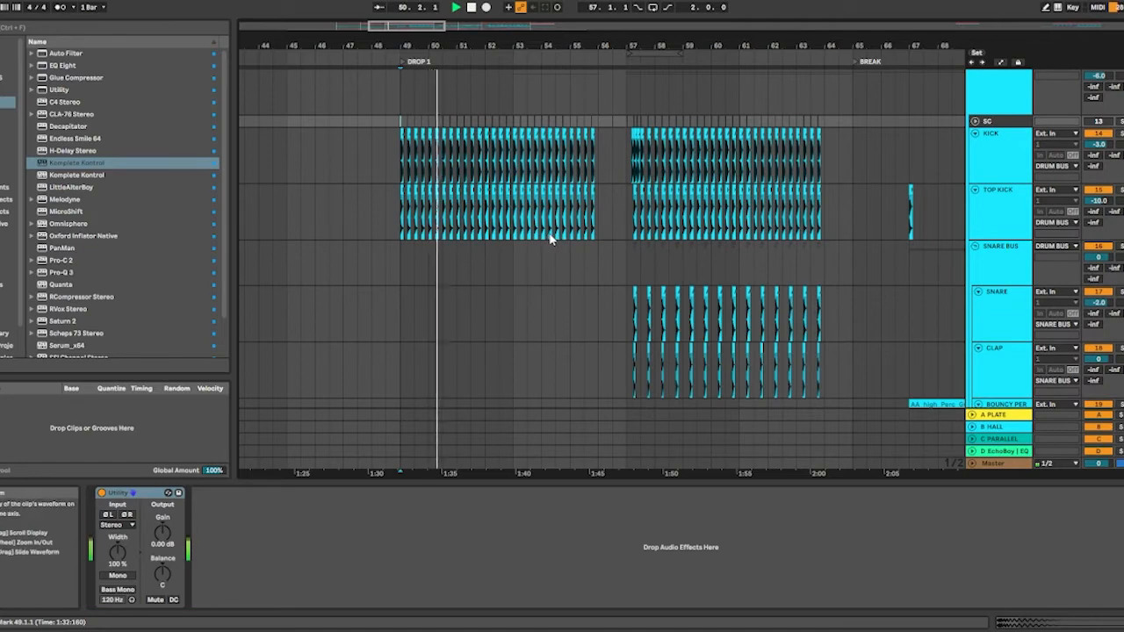
left_click(627, 161)
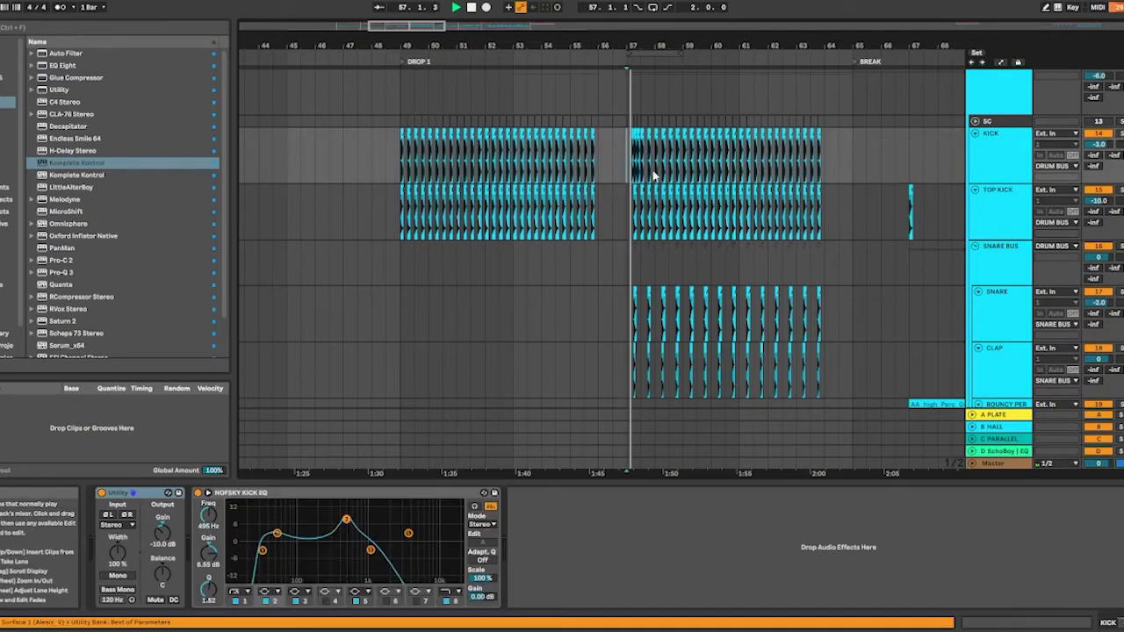
scroll(663, 201, "down", 1)
scroll(711, 234, "up", 1)
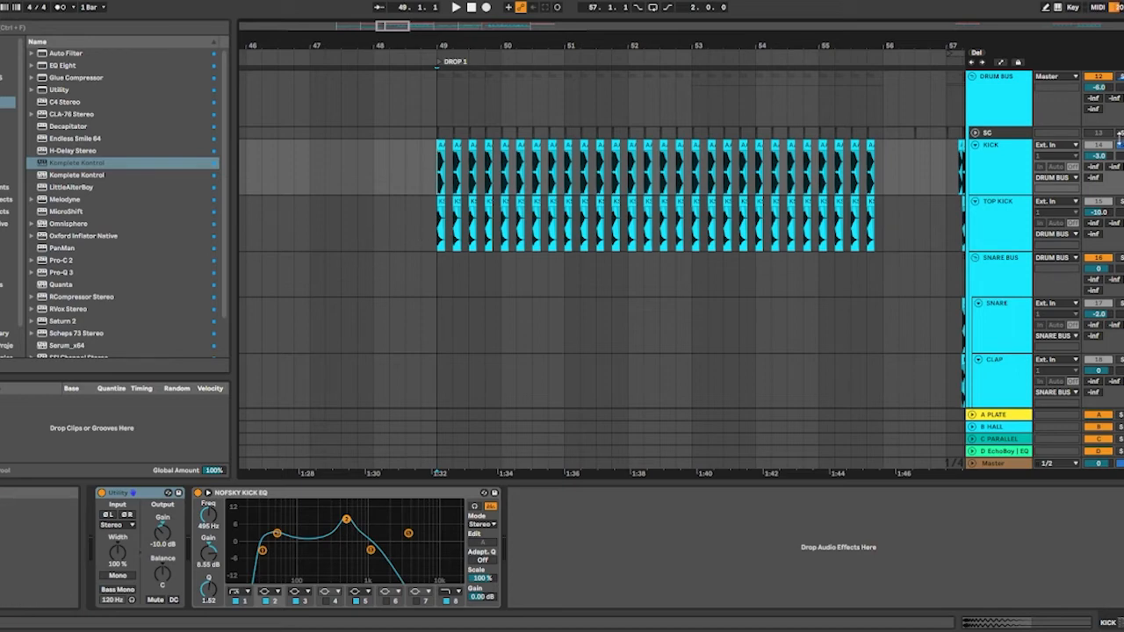
Audition the KICK track in solo from bar 49 while checking its EQ curve.
left_click_drag(406, 167, 917, 182)
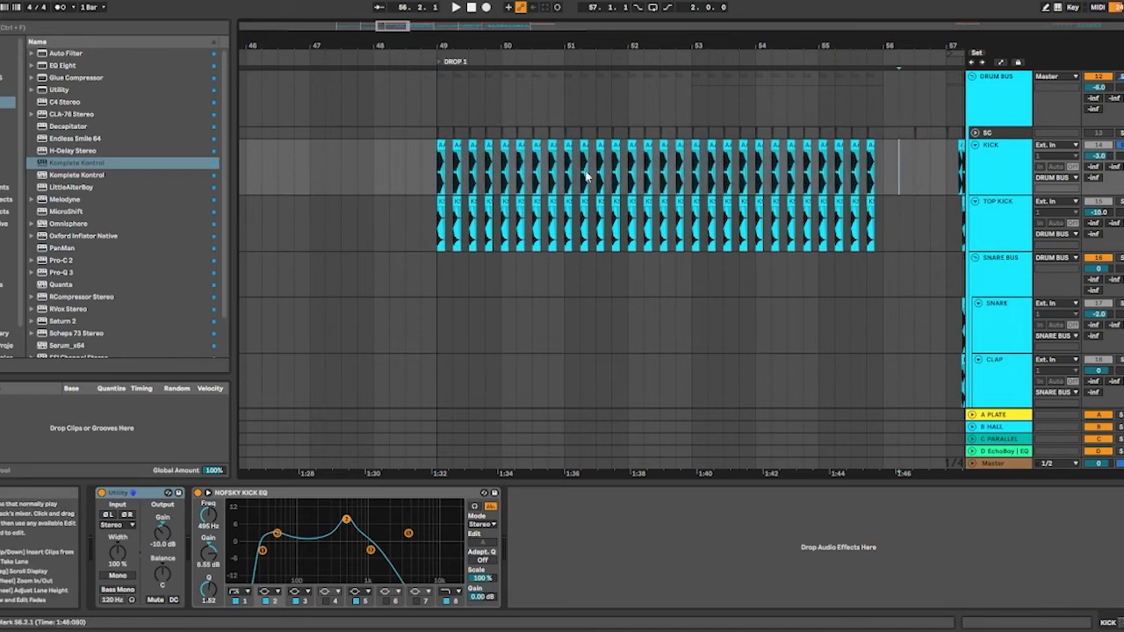
left_click(426, 175)
key("space")
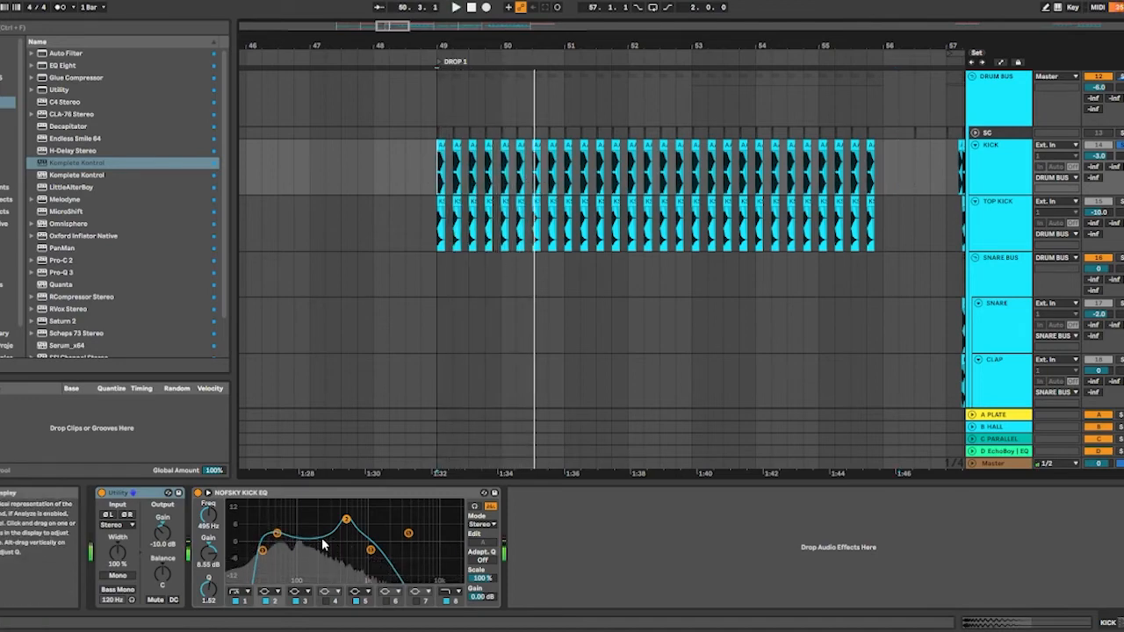
key("space")
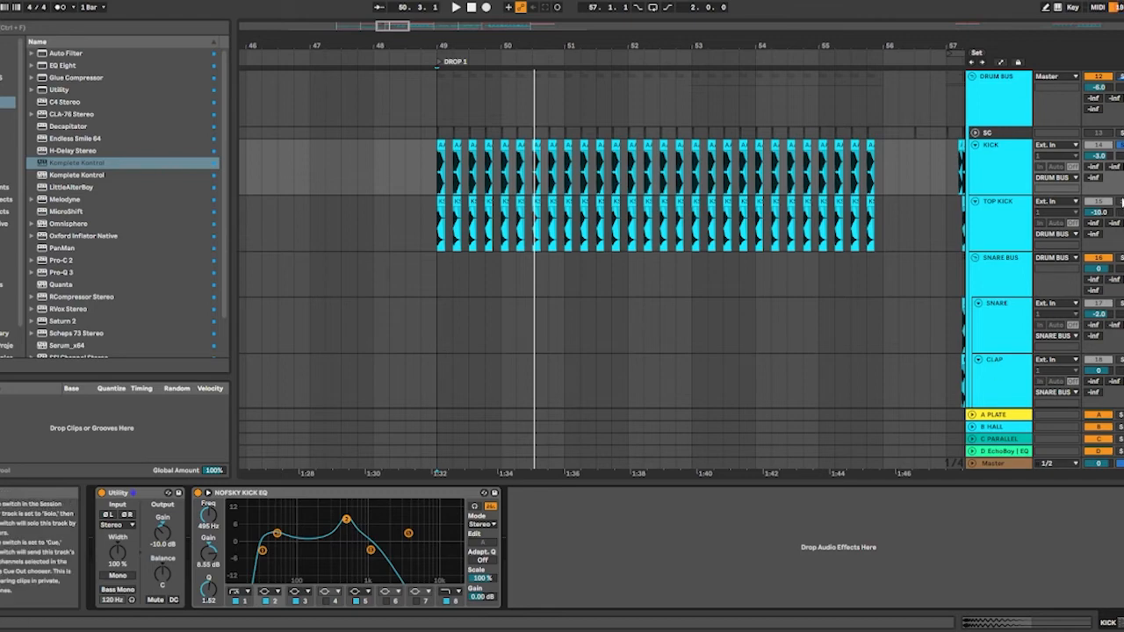
Highlight the TOP KICK clips across the first half of DROP 1 and audition the kick layers from bar 49.
left_click(437, 232)
left_click_drag(408, 237, 899, 232)
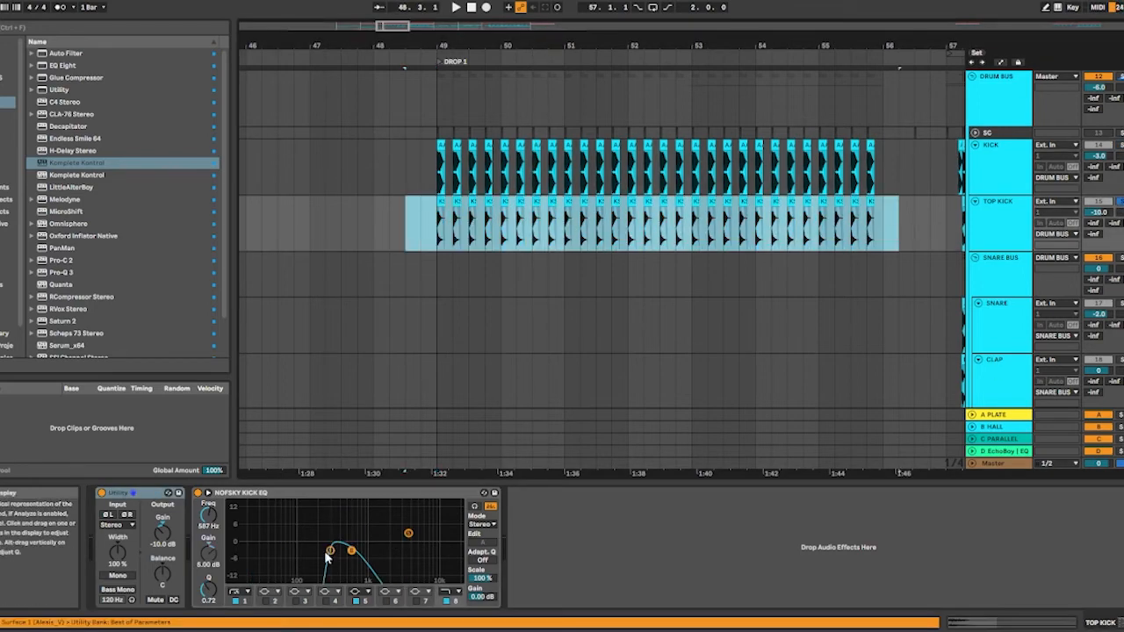
left_click(437, 228)
key("space")
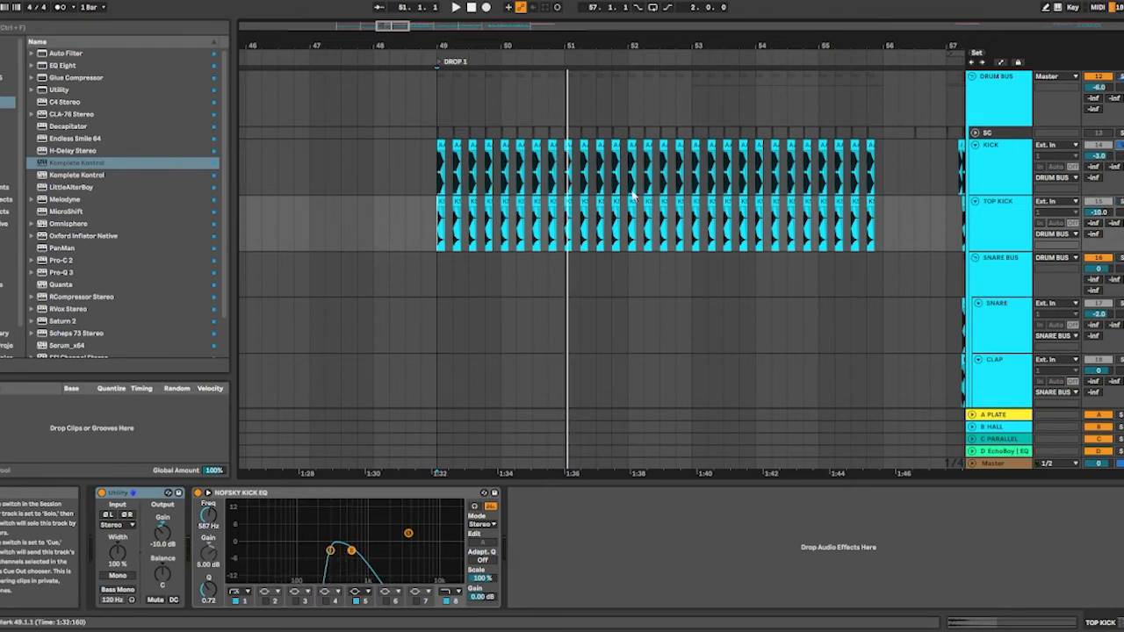
left_click(443, 173)
key("space")
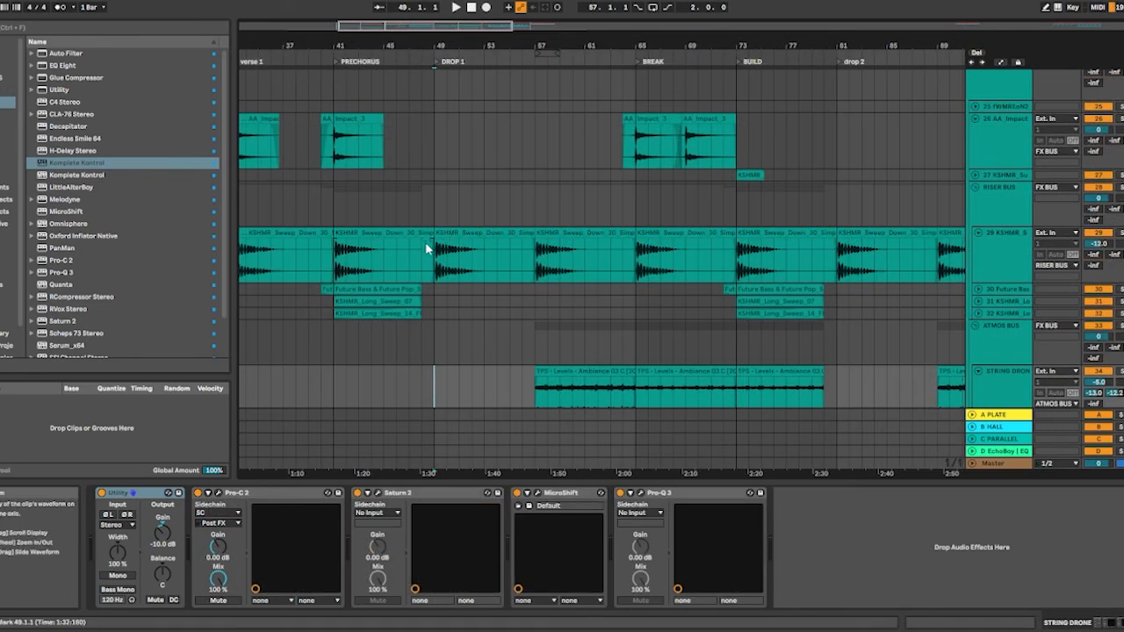
Highlight the KSHMR Sweep Down clip on track 29 from bar 49 to bar 57.
scroll(447, 252, "down", 1)
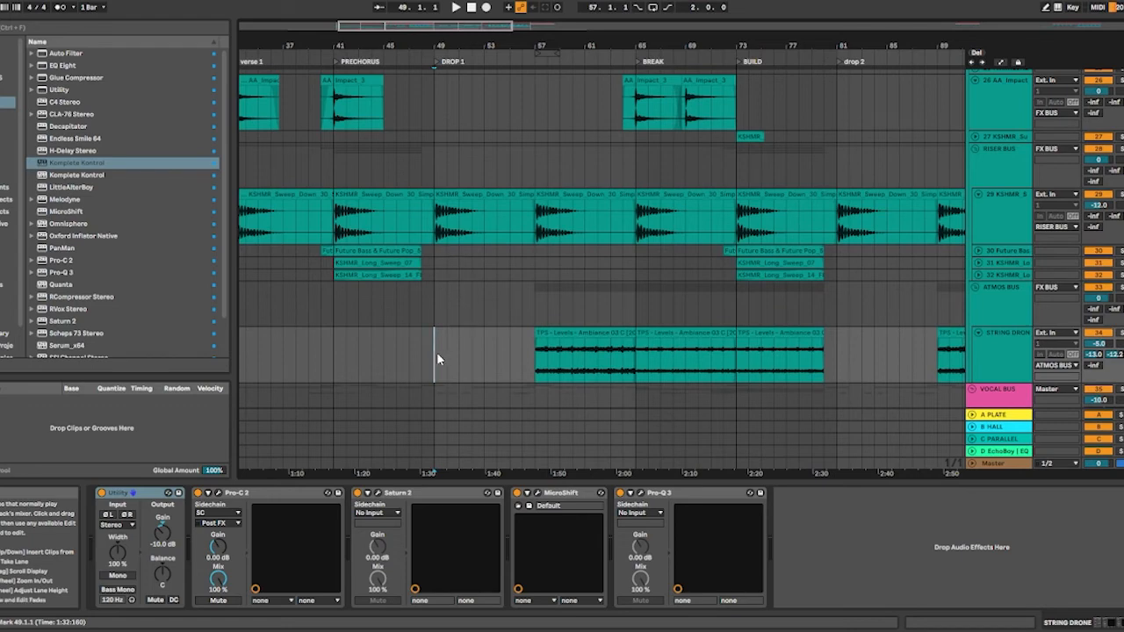
left_click_drag(437, 219, 533, 230)
left_click(529, 230)
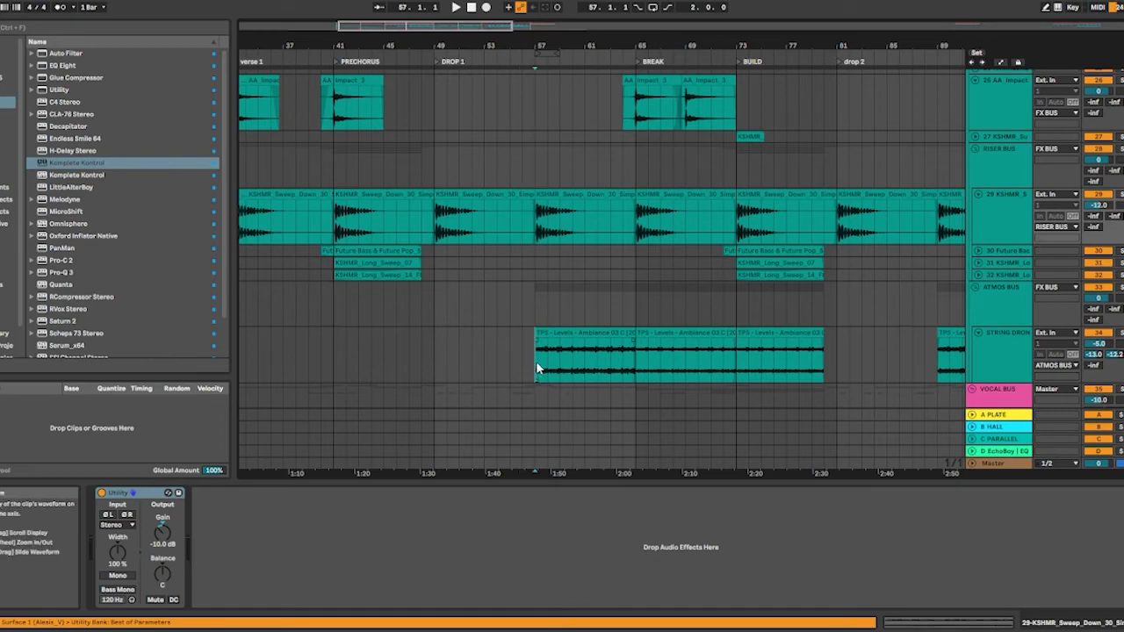
Audition the Ambience 03 clip on the STRING DRONE track in solo from bar 57.
left_click(536, 361)
scroll(545, 361, "down", 1)
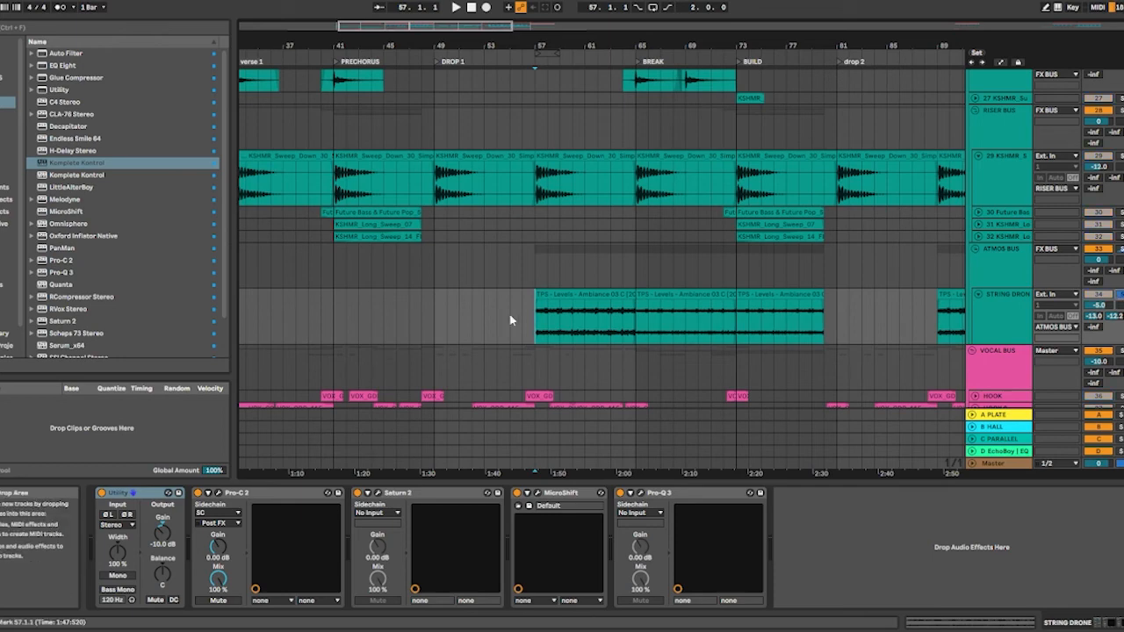
scroll(539, 323, "up", 5)
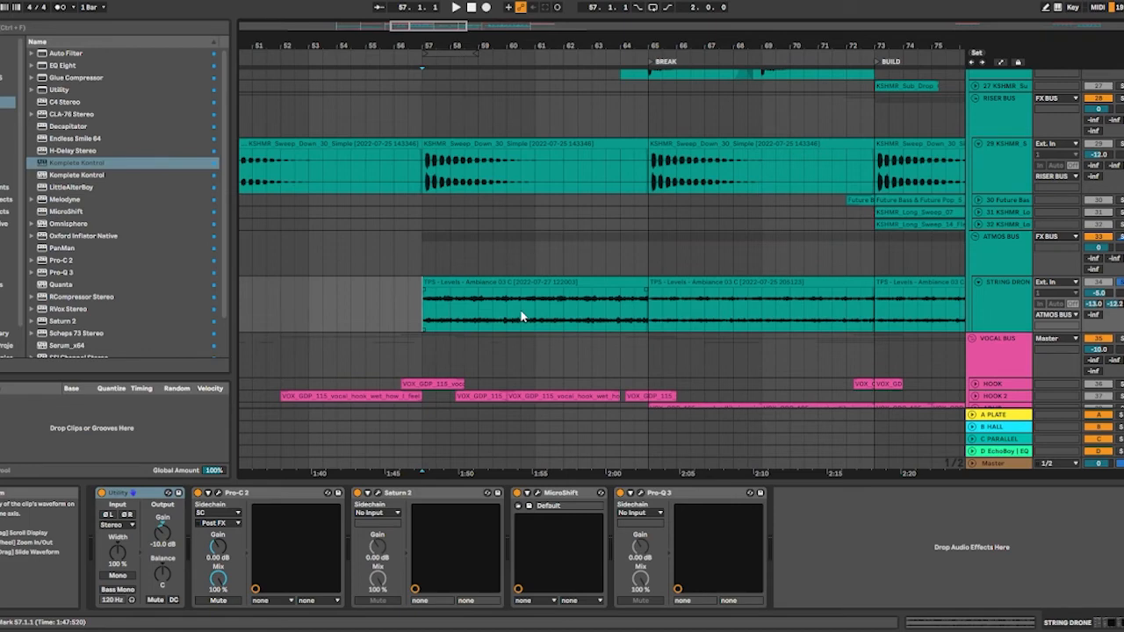
key("space")
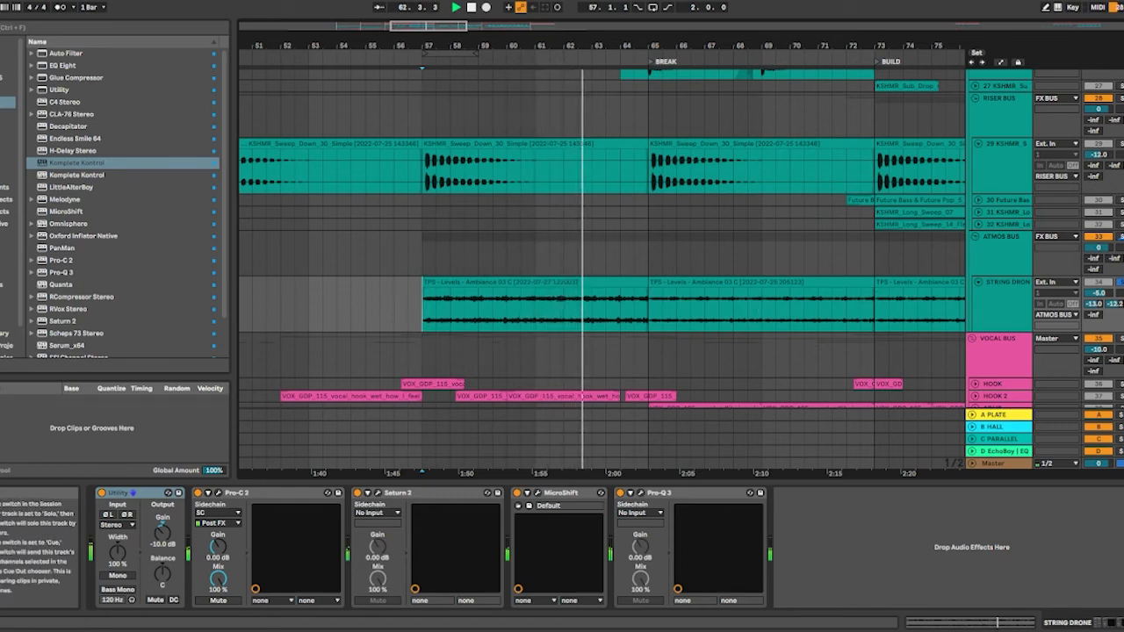
key("space")
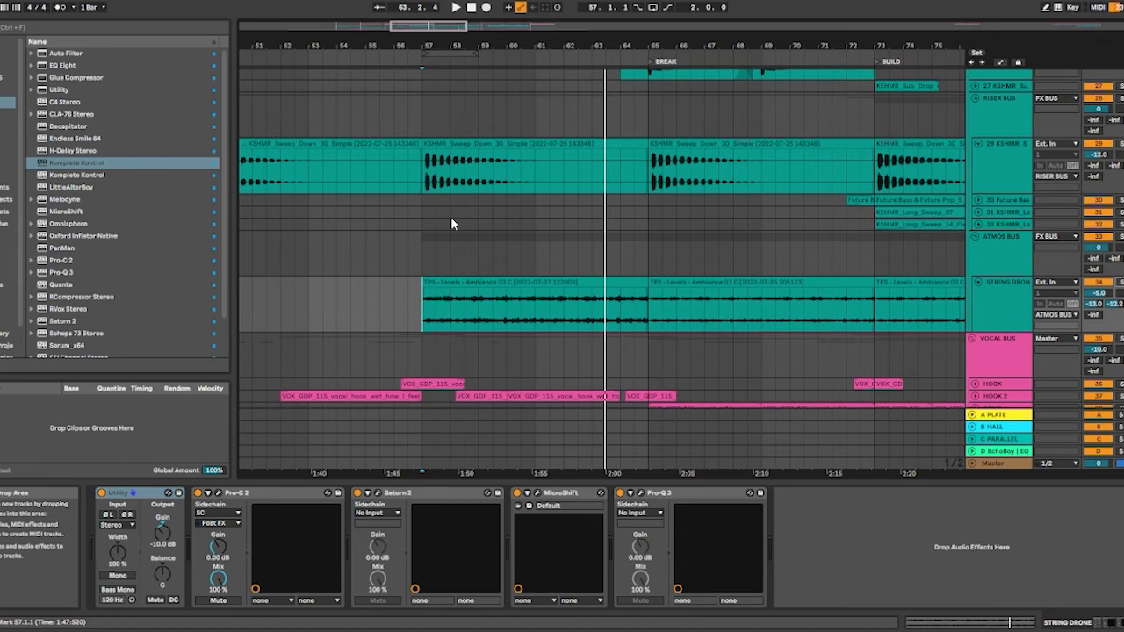
Look over the vocal tracks and REF TRACK, and review the FX, riser and drum tracks across the arrangement.
scroll(458, 232, "down", 5)
scroll(449, 238, "down", 3)
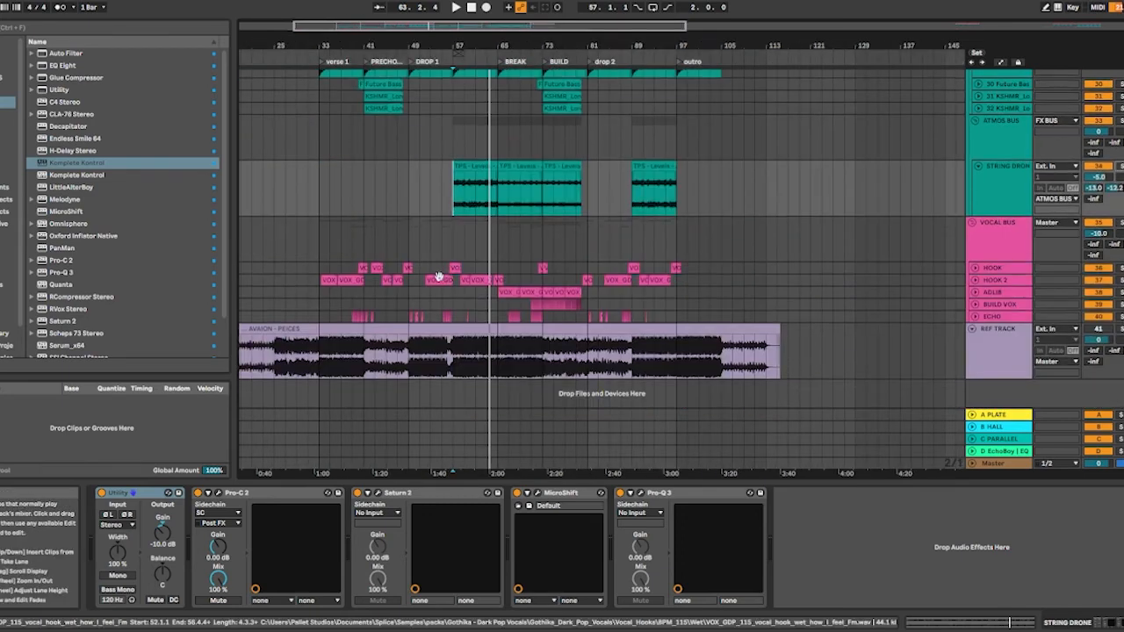
scroll(438, 278, "up", 1)
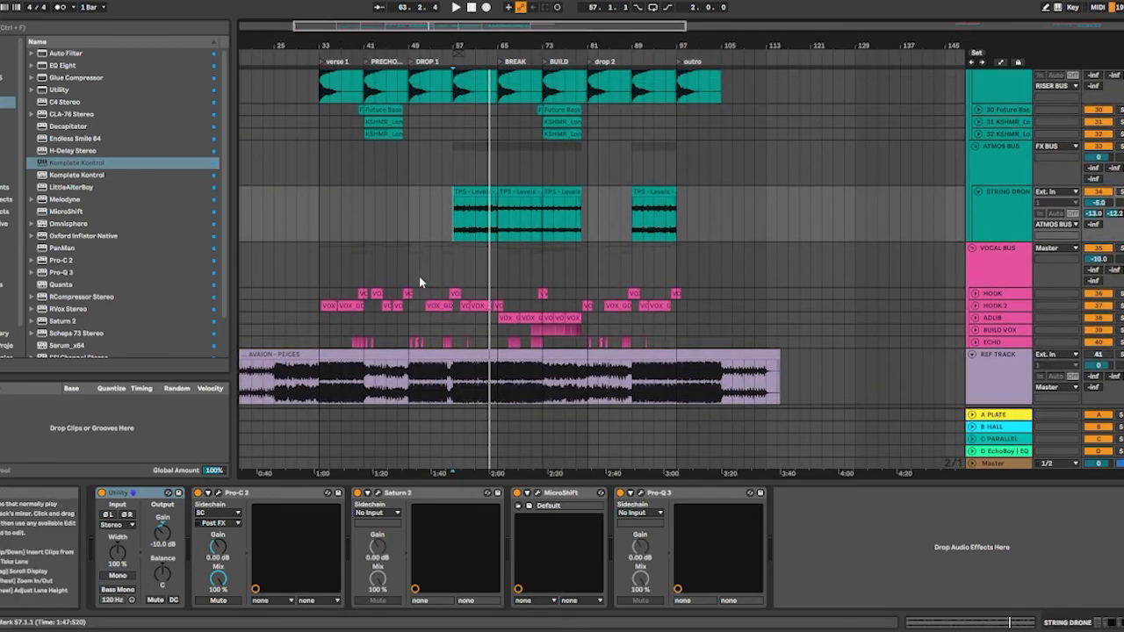
scroll(475, 264, "up", 2)
scroll(518, 255, "down", 3)
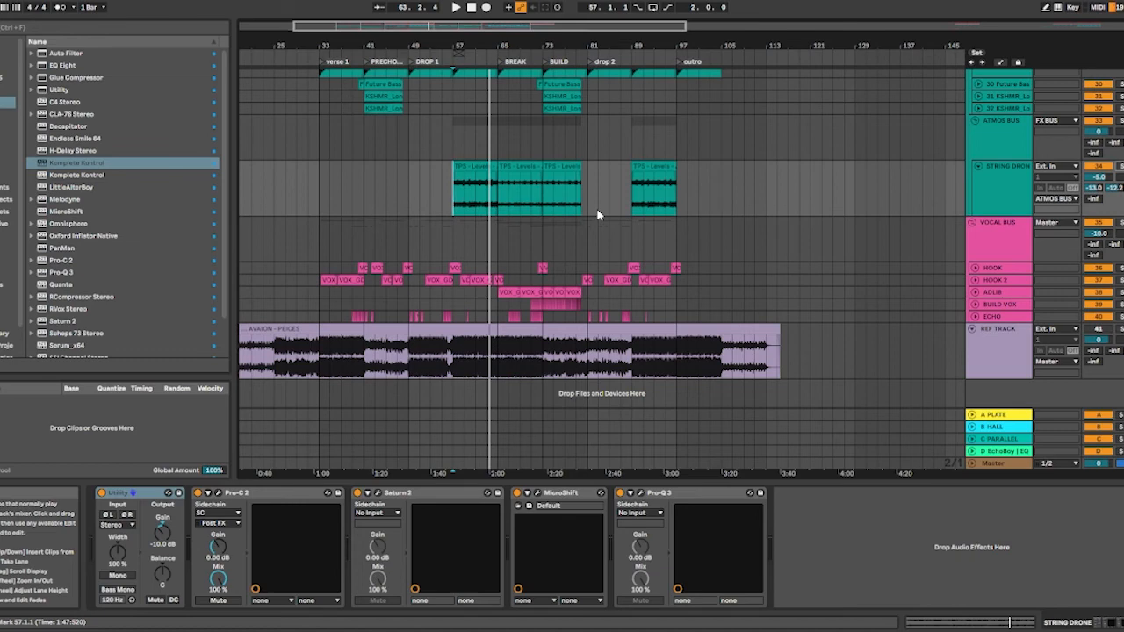
scroll(496, 279, "up", 3)
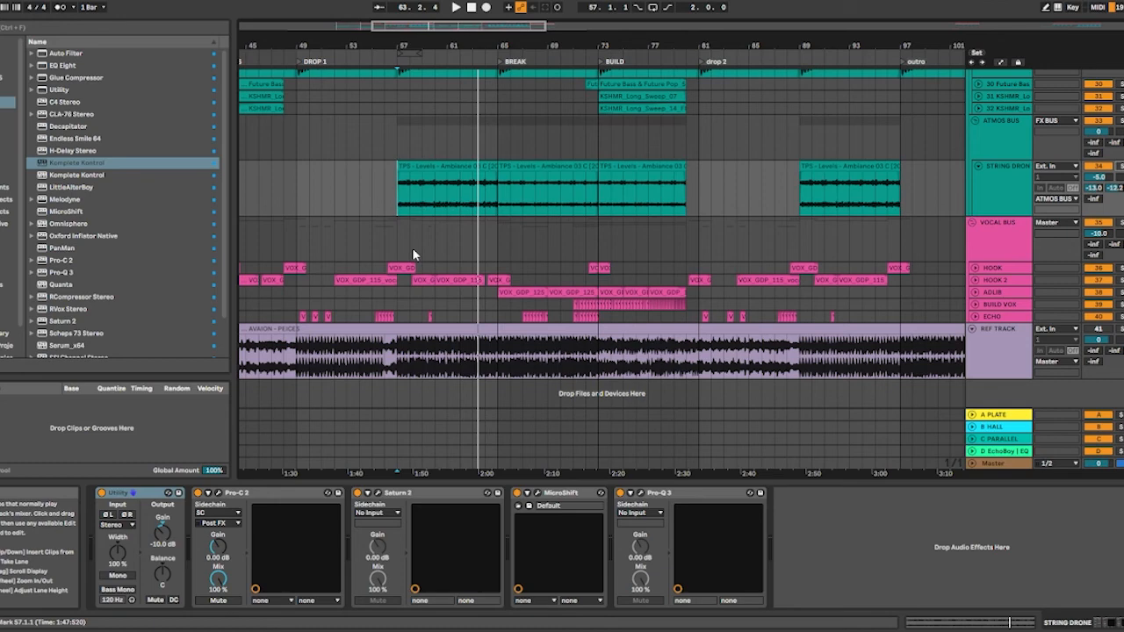
scroll(412, 248, "down", 5)
scroll(409, 254, "up", 5)
scroll(367, 248, "up", 3)
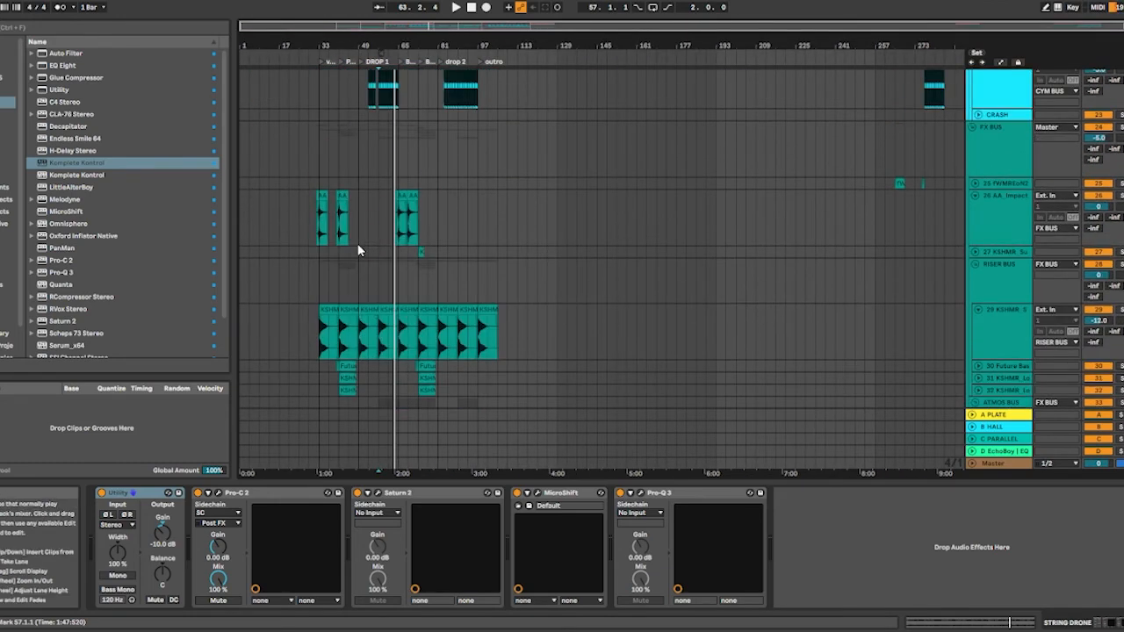
scroll(358, 251, "up", 5)
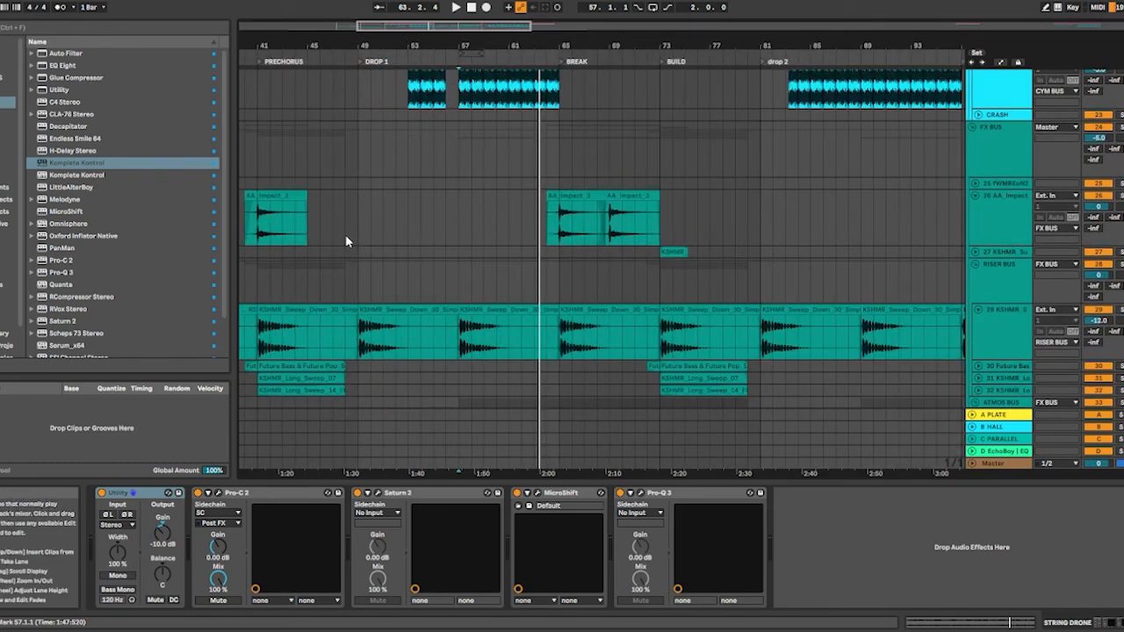
scroll(368, 233, "up", 8)
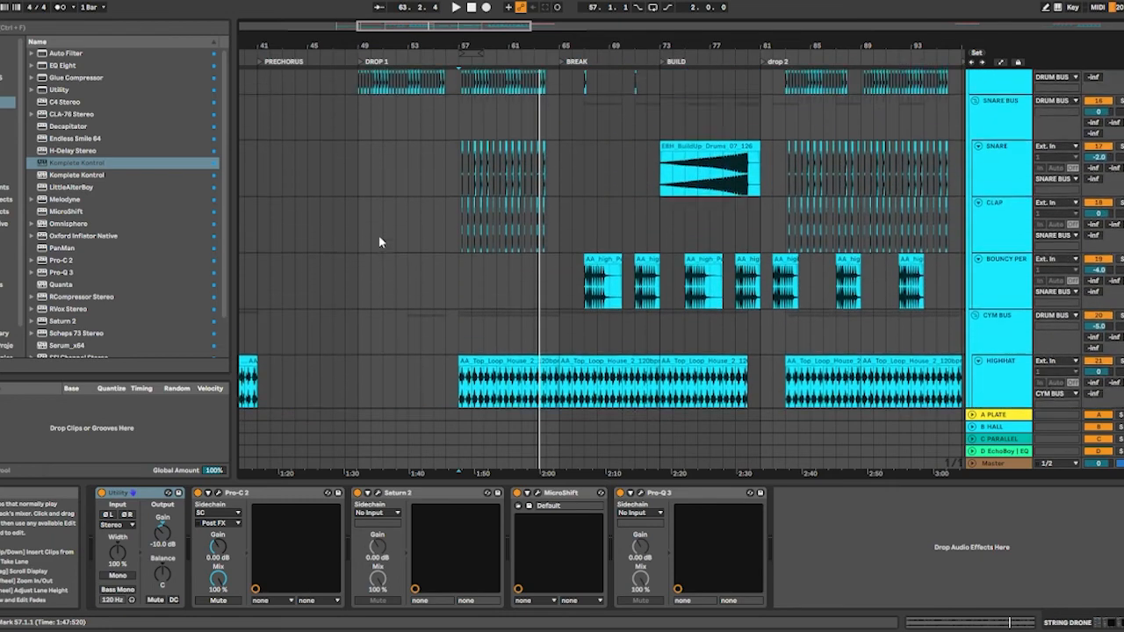
scroll(379, 242, "up", 3)
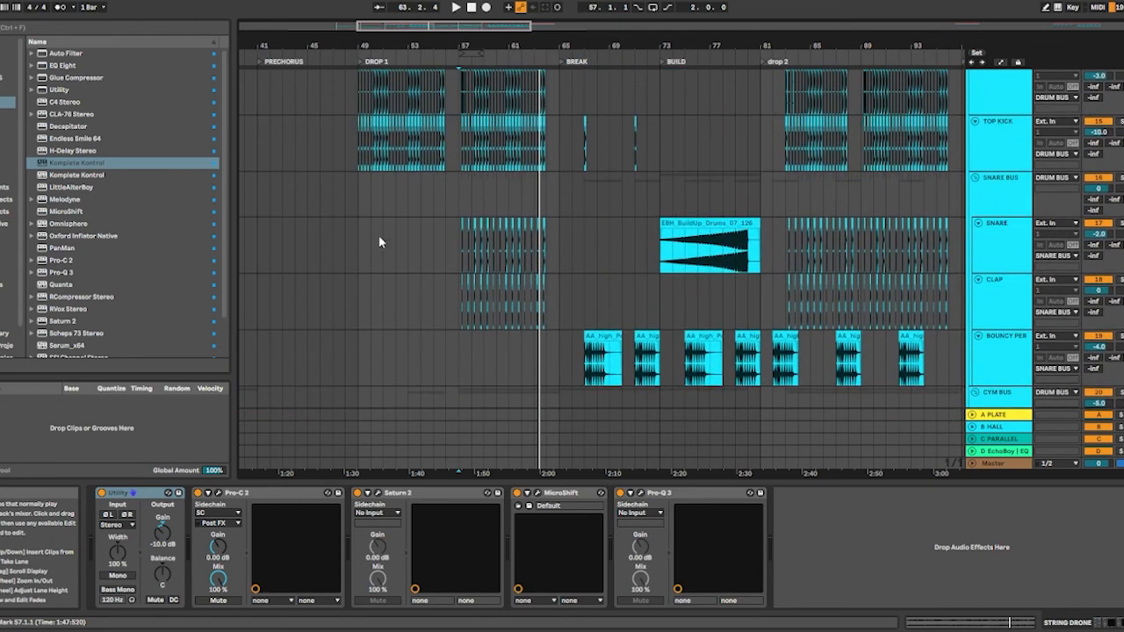